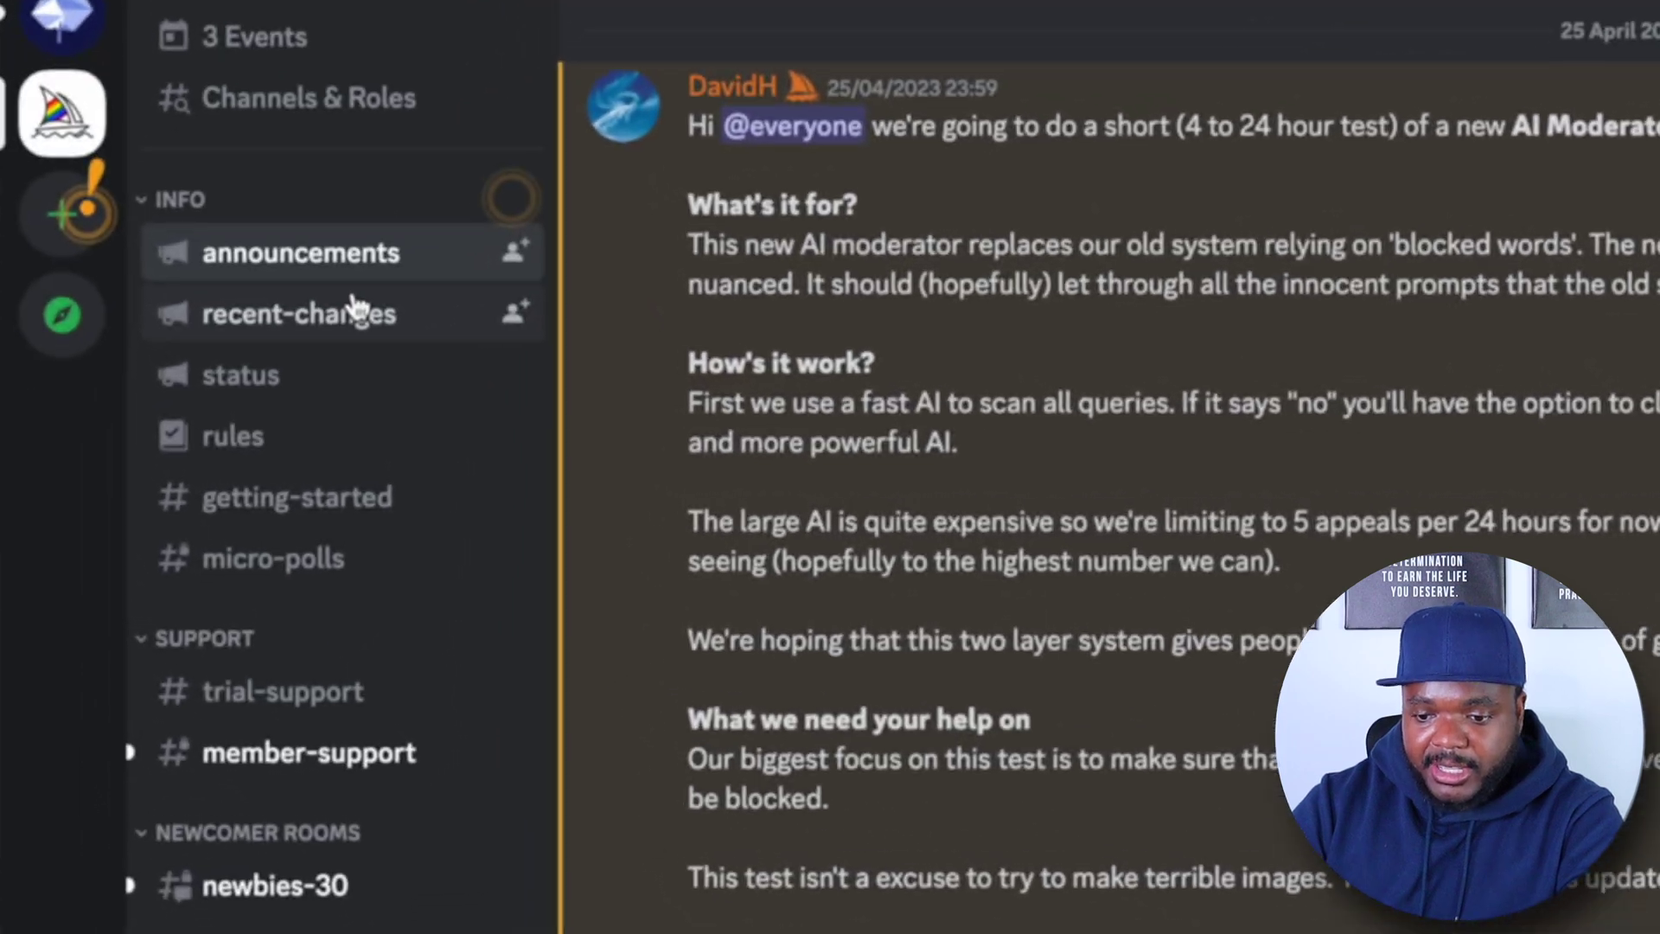
# Open the newbies-90 channel in the Midjourney server and browse the images generated there
pyautogui.scroll(-5, 271, 343)
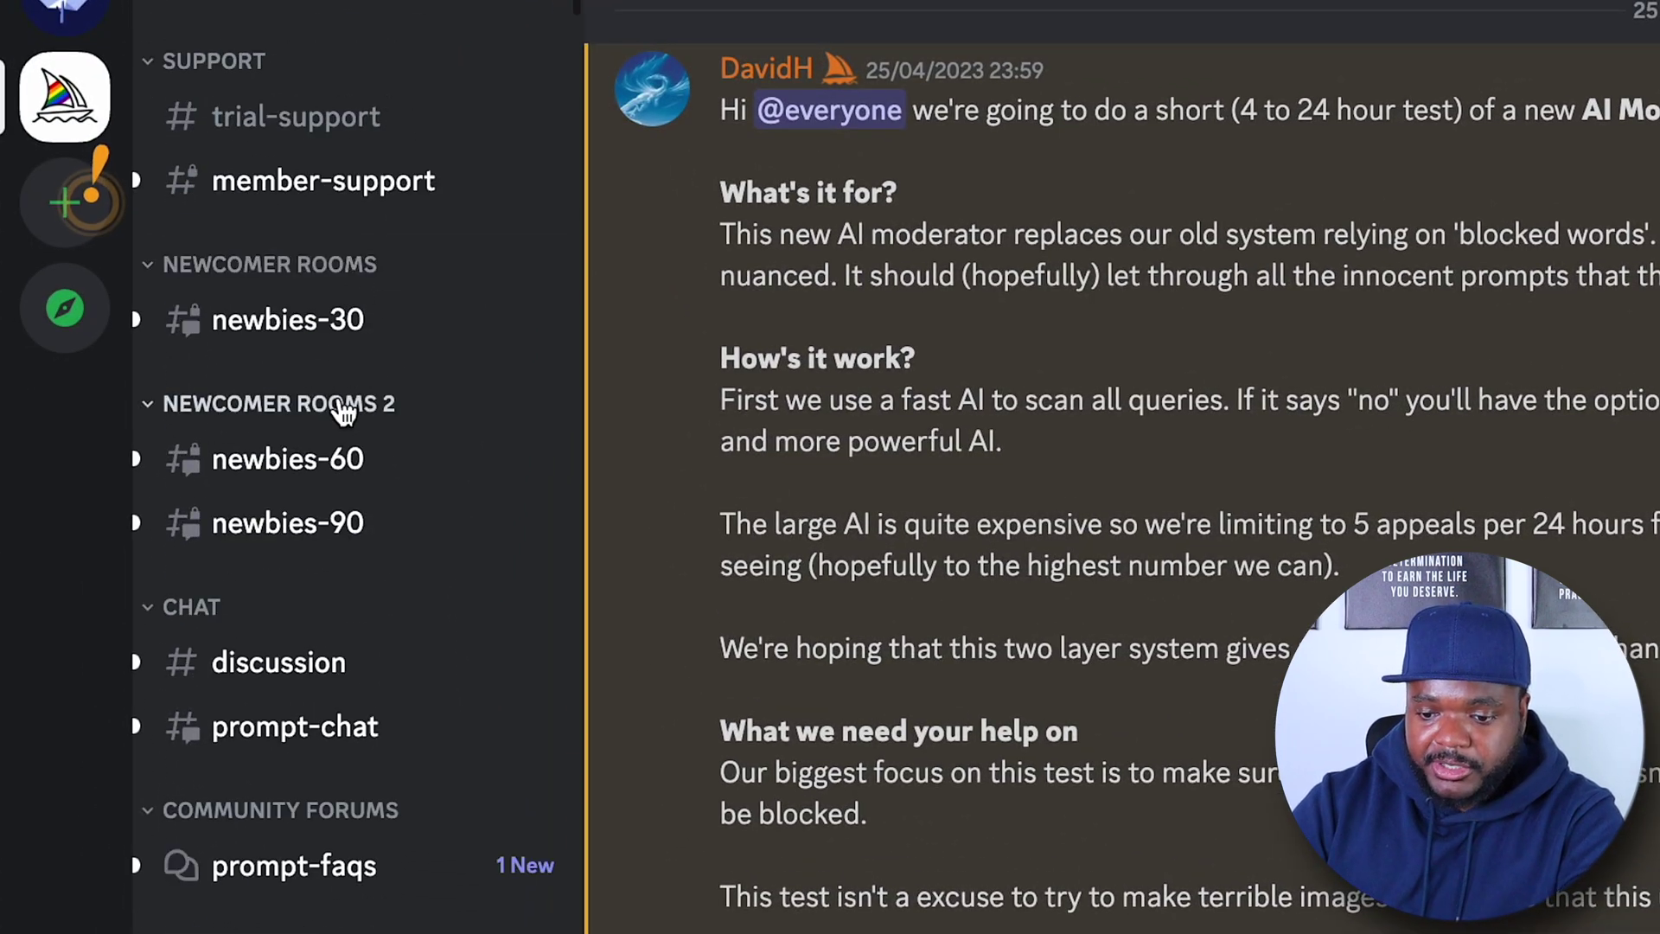
pyautogui.click(278, 521)
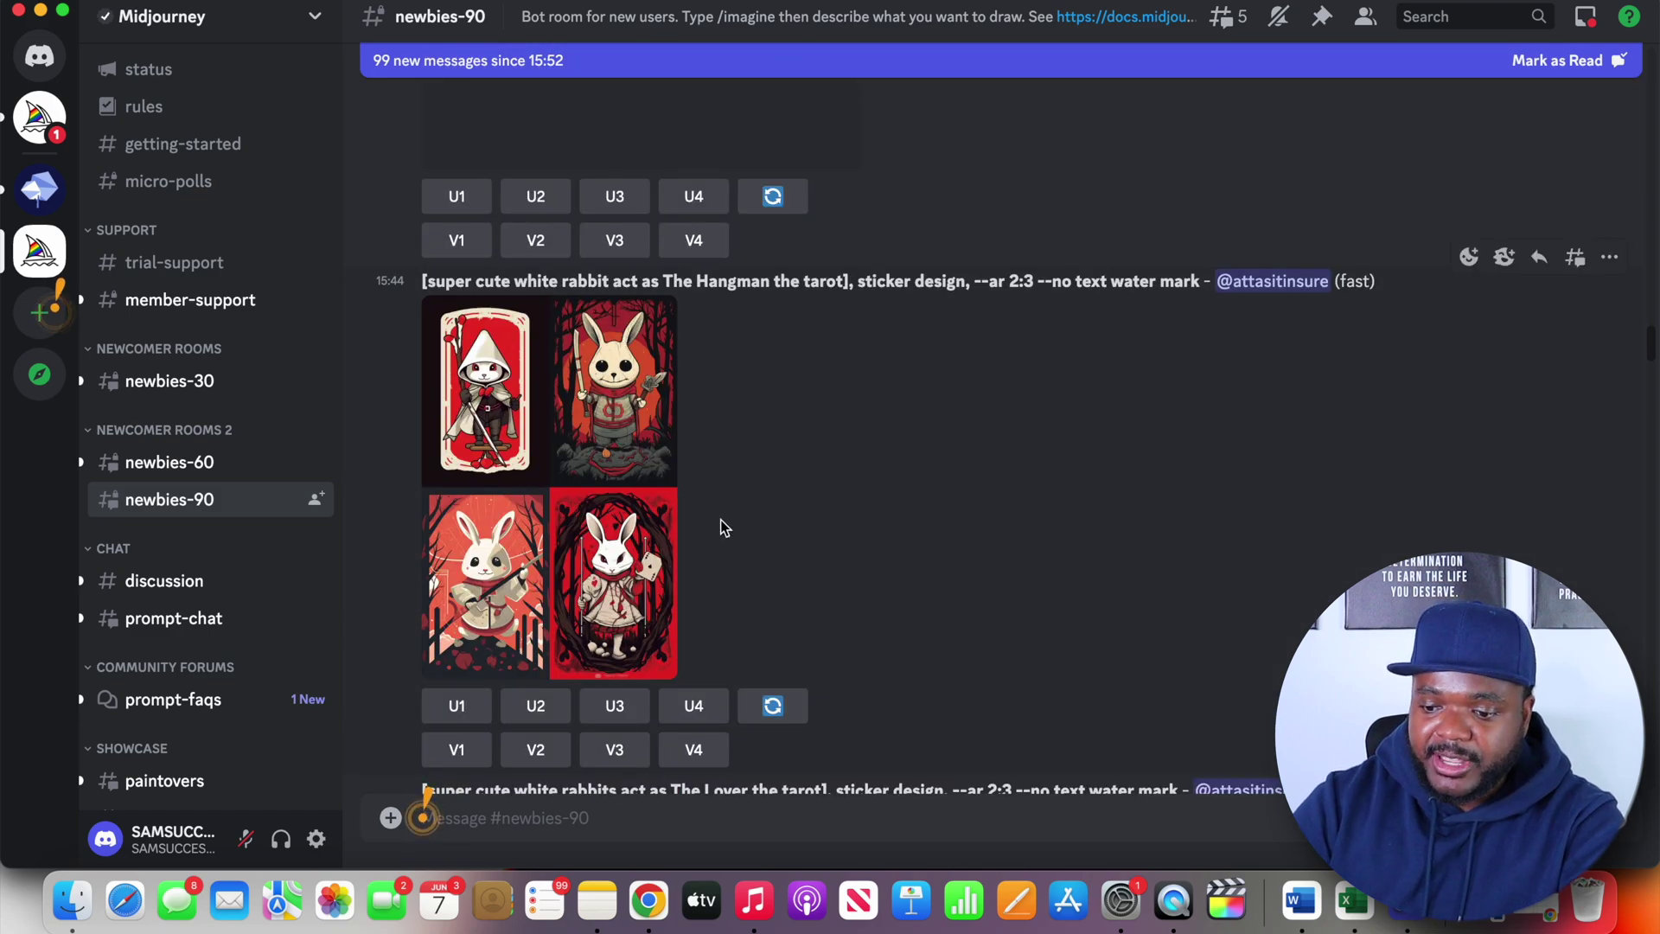
pyautogui.scroll(-10, 712, 522)
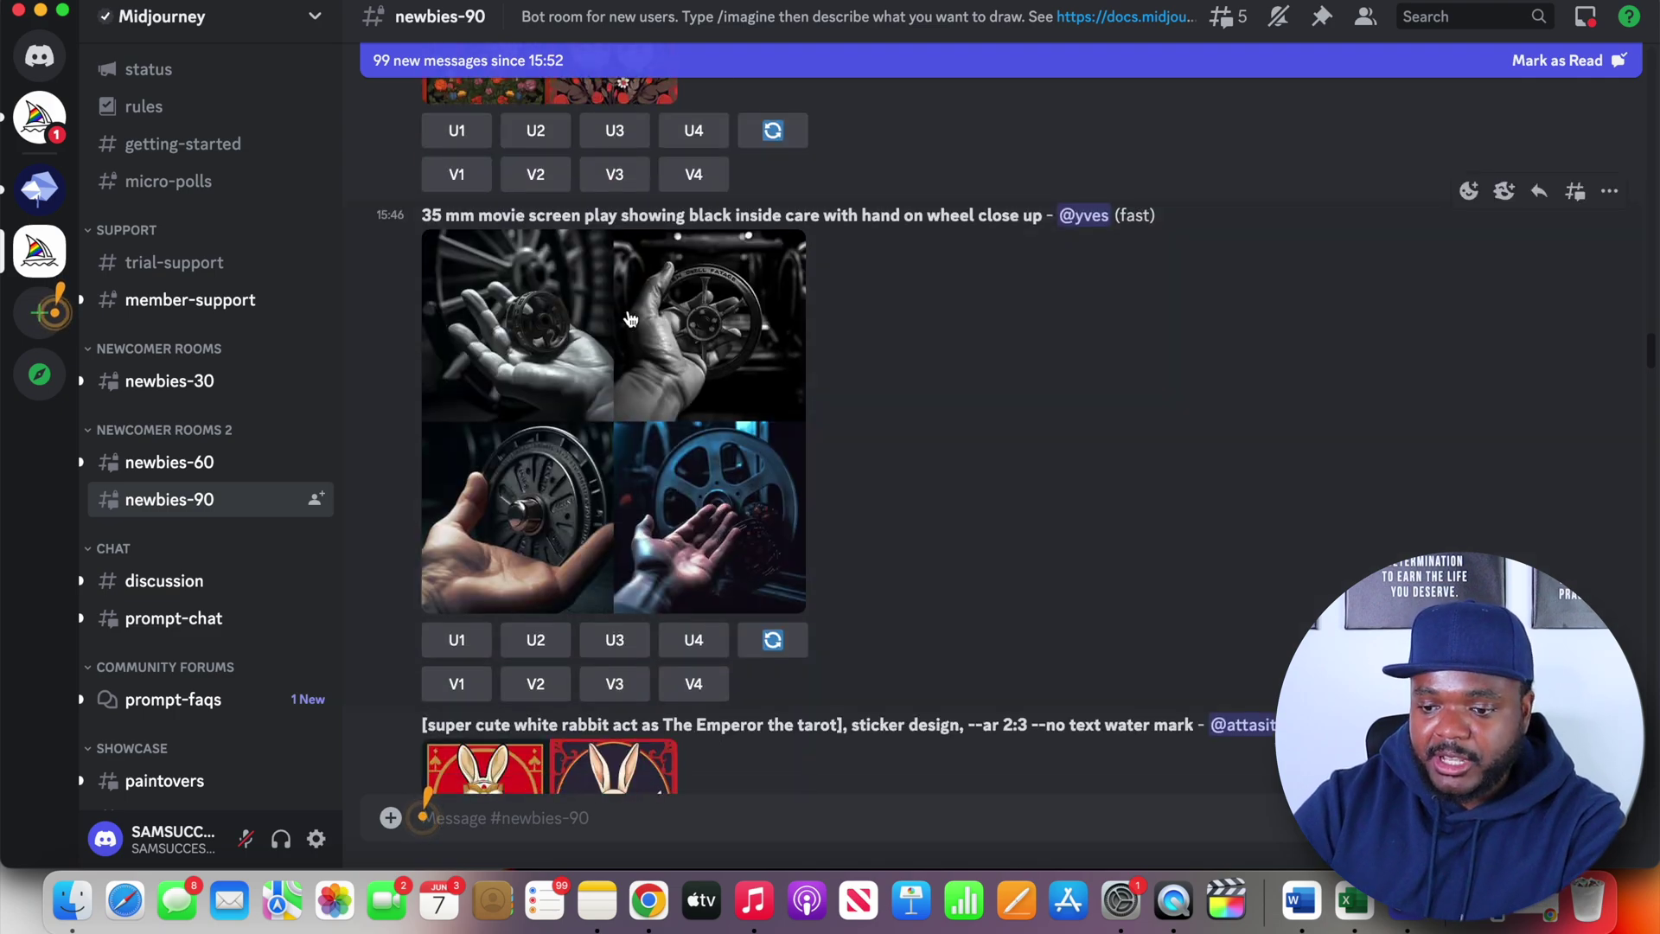
pyautogui.scroll(-5, 631, 320)
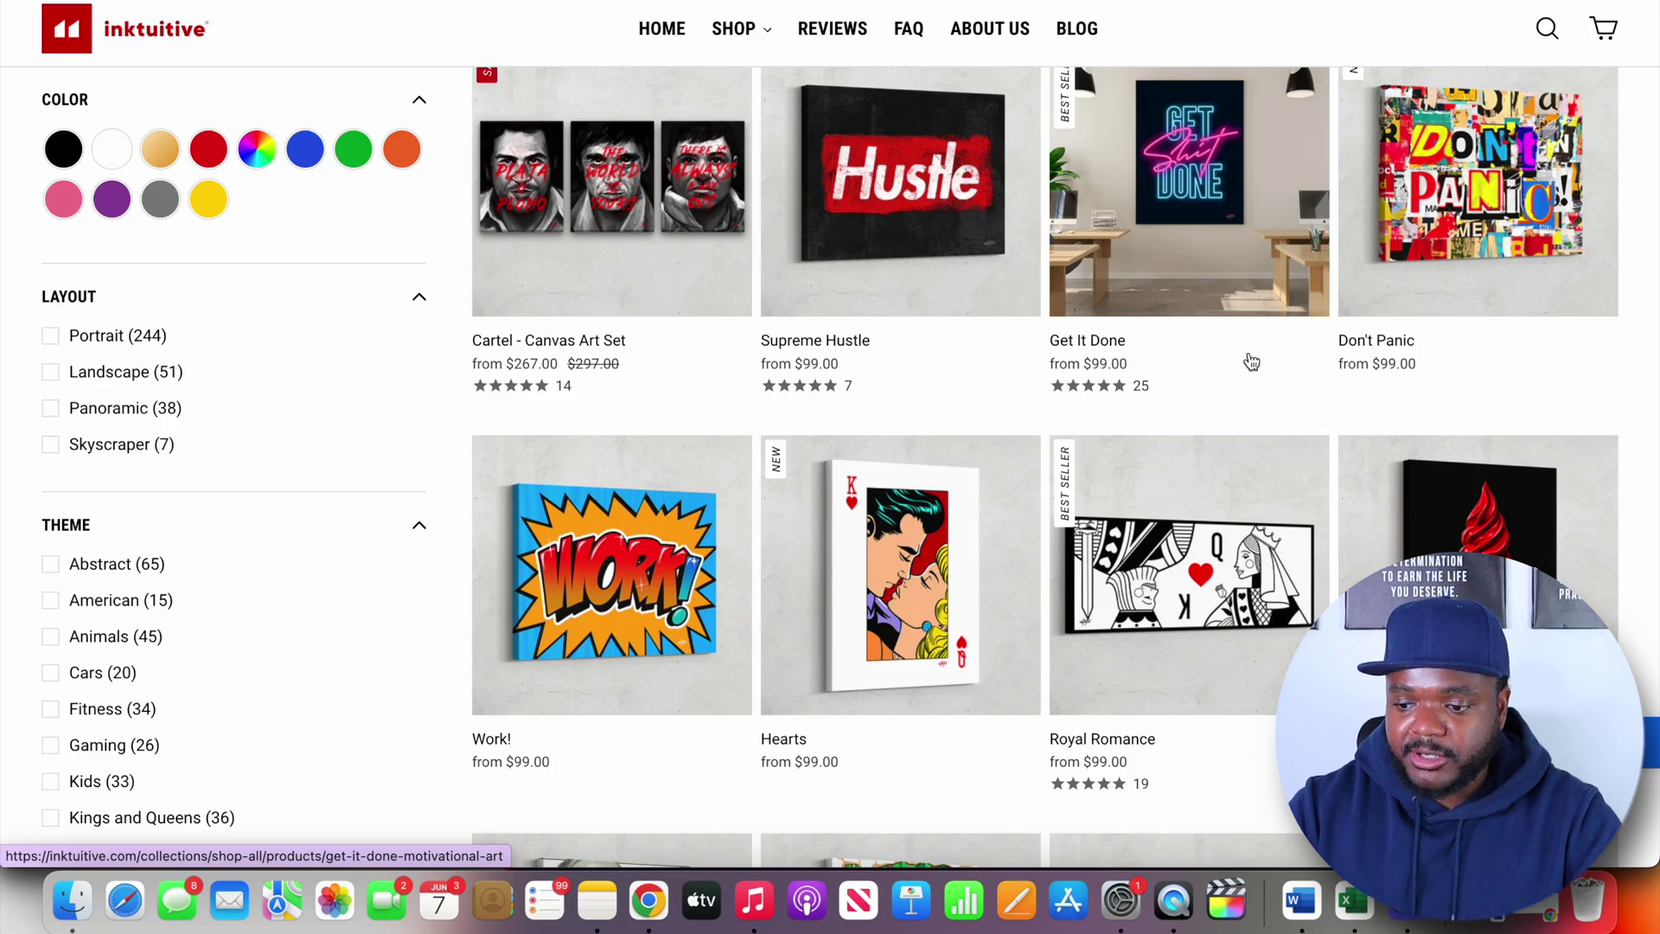
# Browse the canvas art on the Inktuitive store and open the Value of Time watch canvas
pyautogui.scroll(-15, 1204, 342)
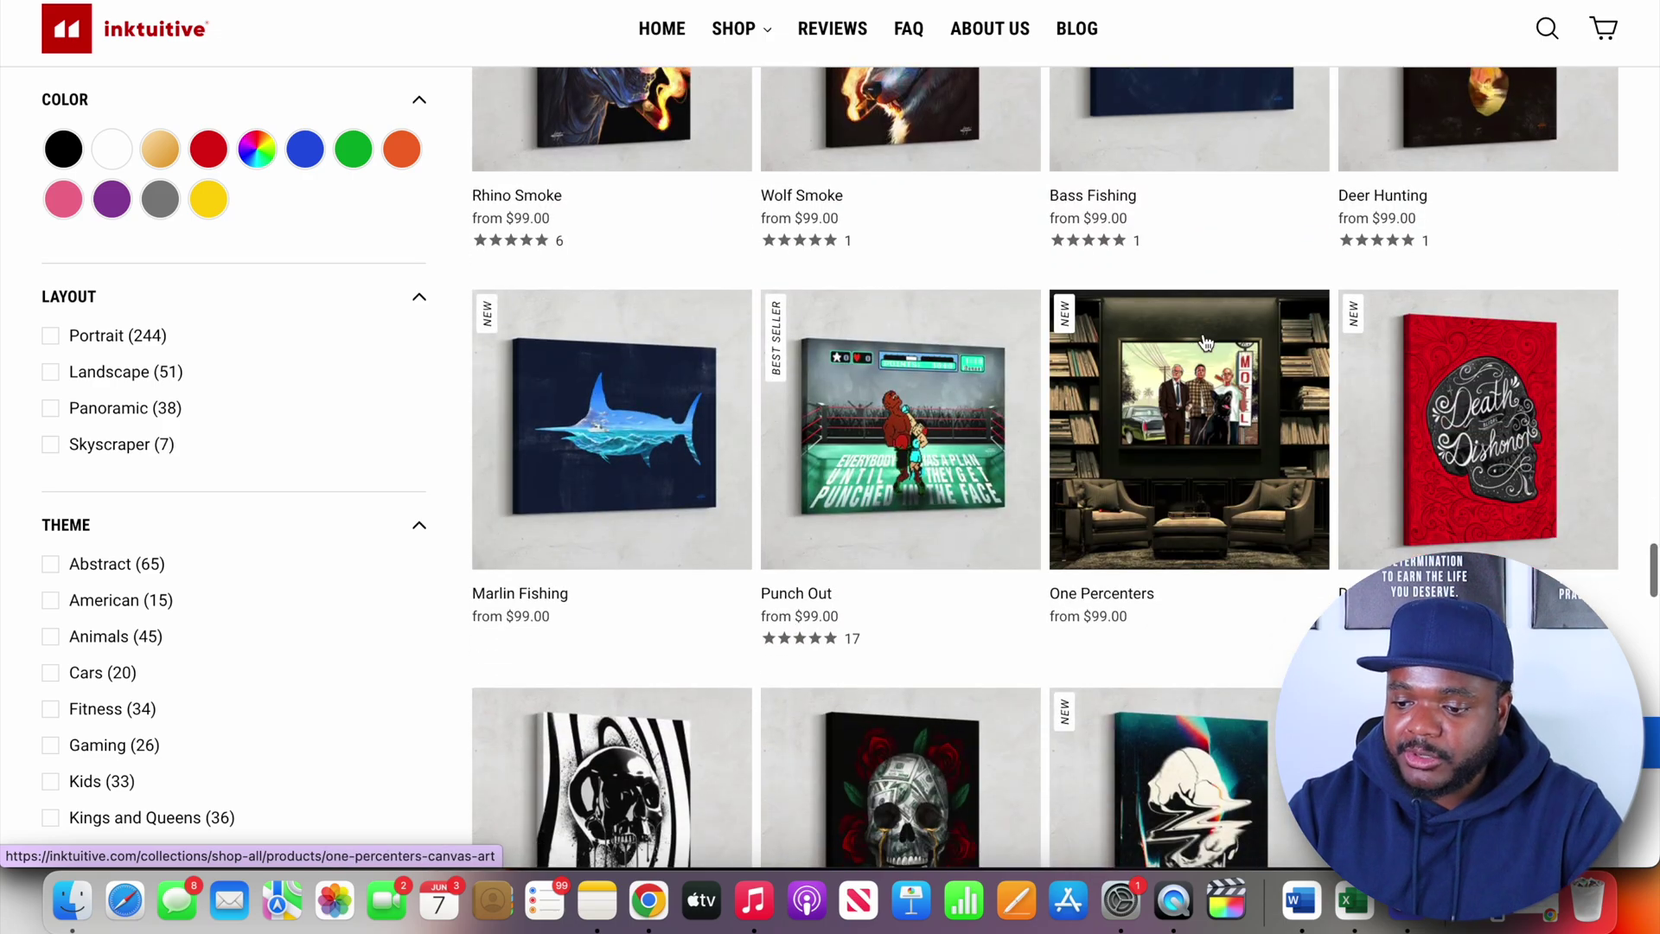
pyautogui.scroll(-12, 1206, 341)
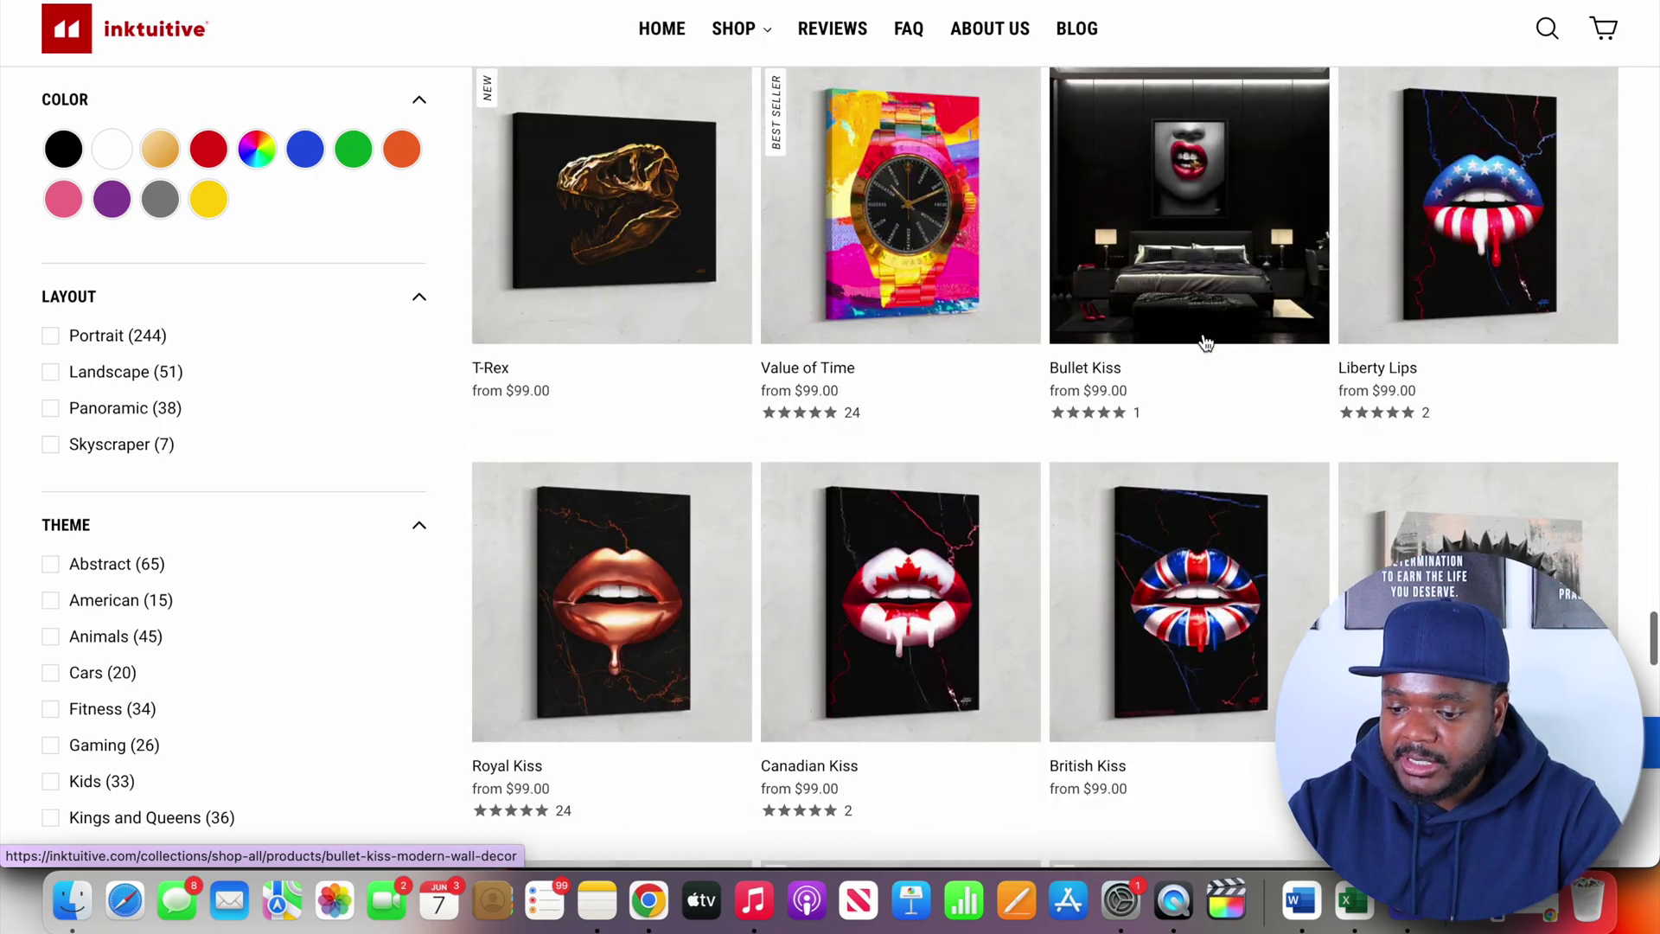
pyautogui.scroll(1, 1206, 342)
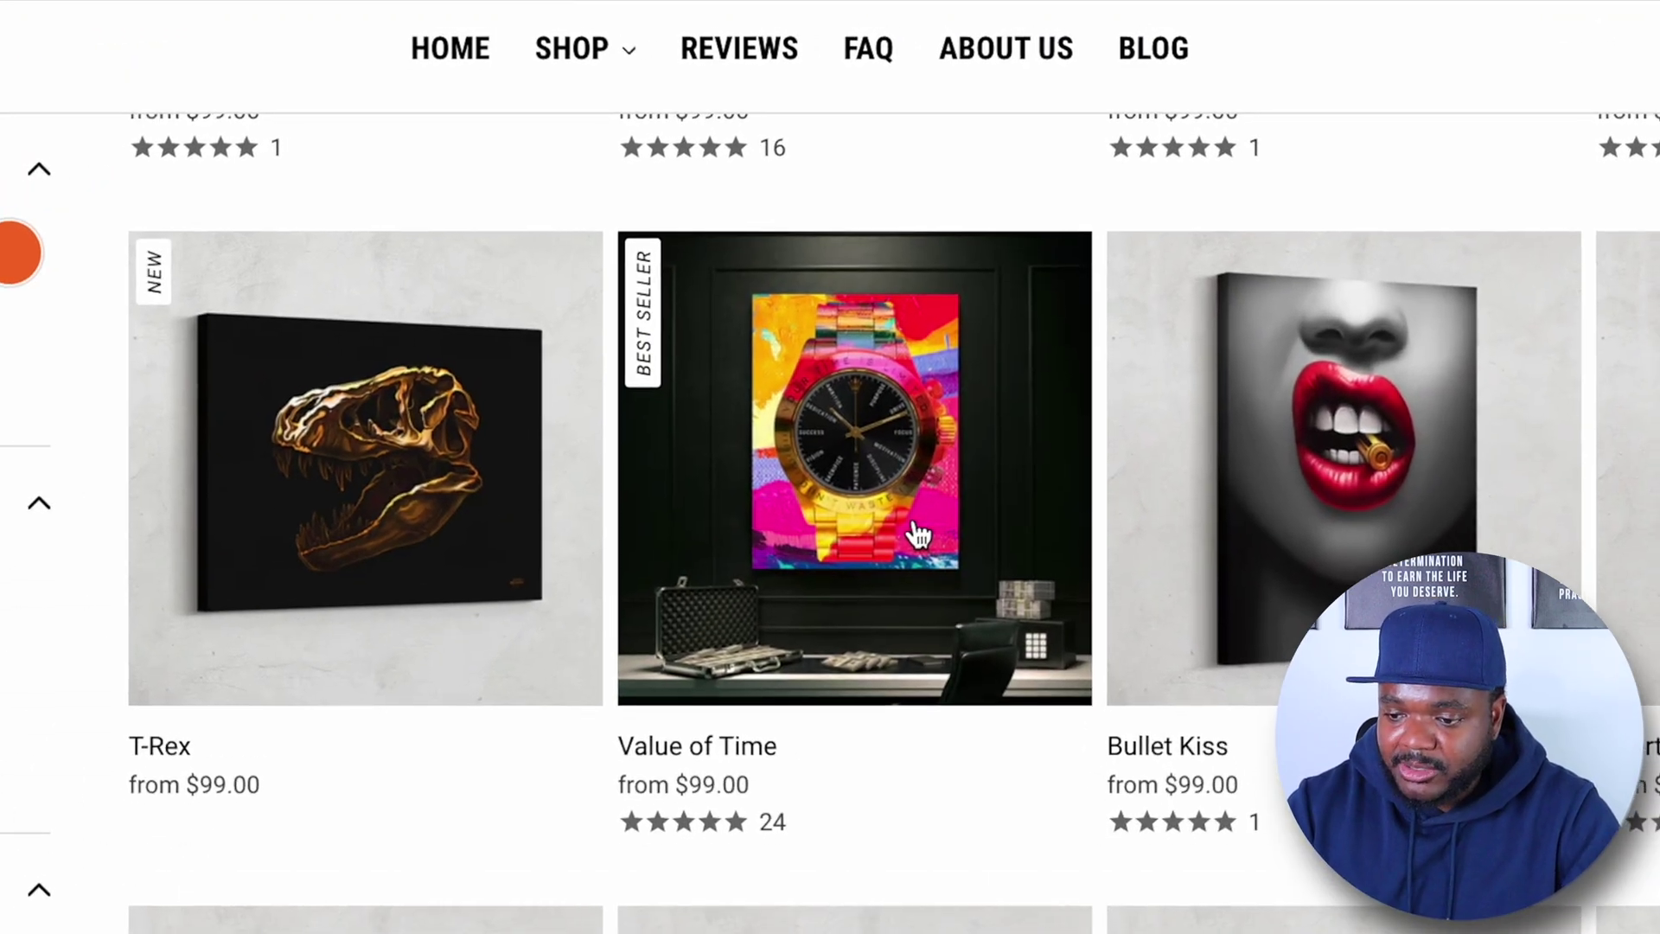
pyautogui.click(917, 534)
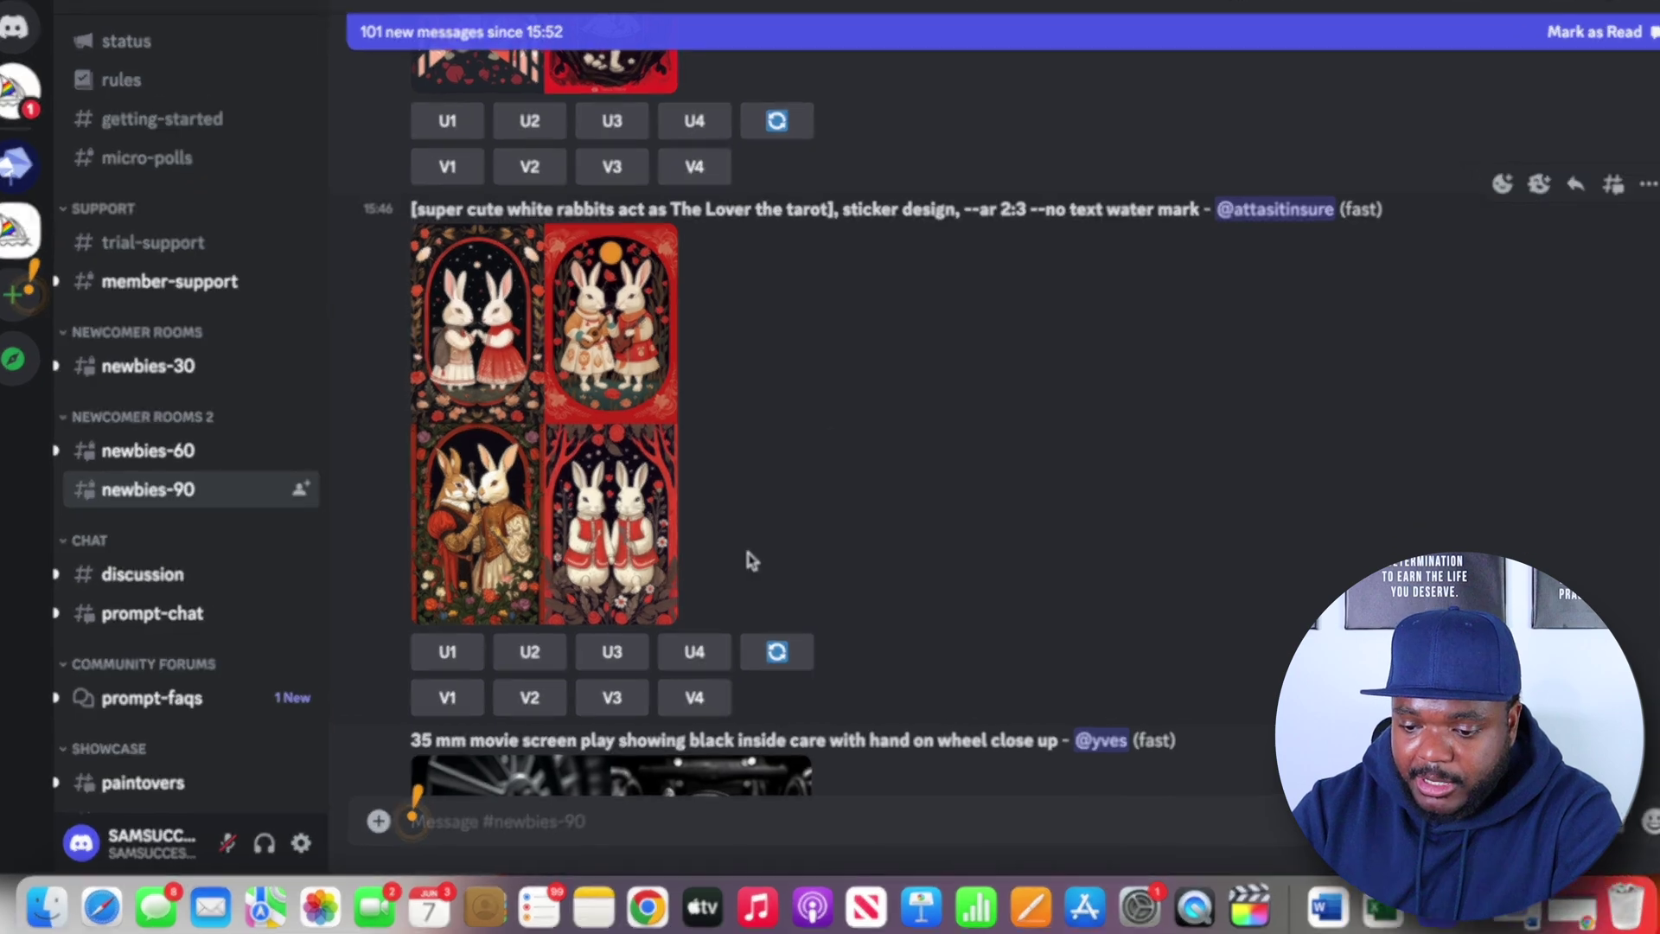
# In Discord's newbies-90 channel, submit an /imagine prompt for "large rolex watch as main image with colourful artistic splash paint background"
pyautogui.click(408, 819)
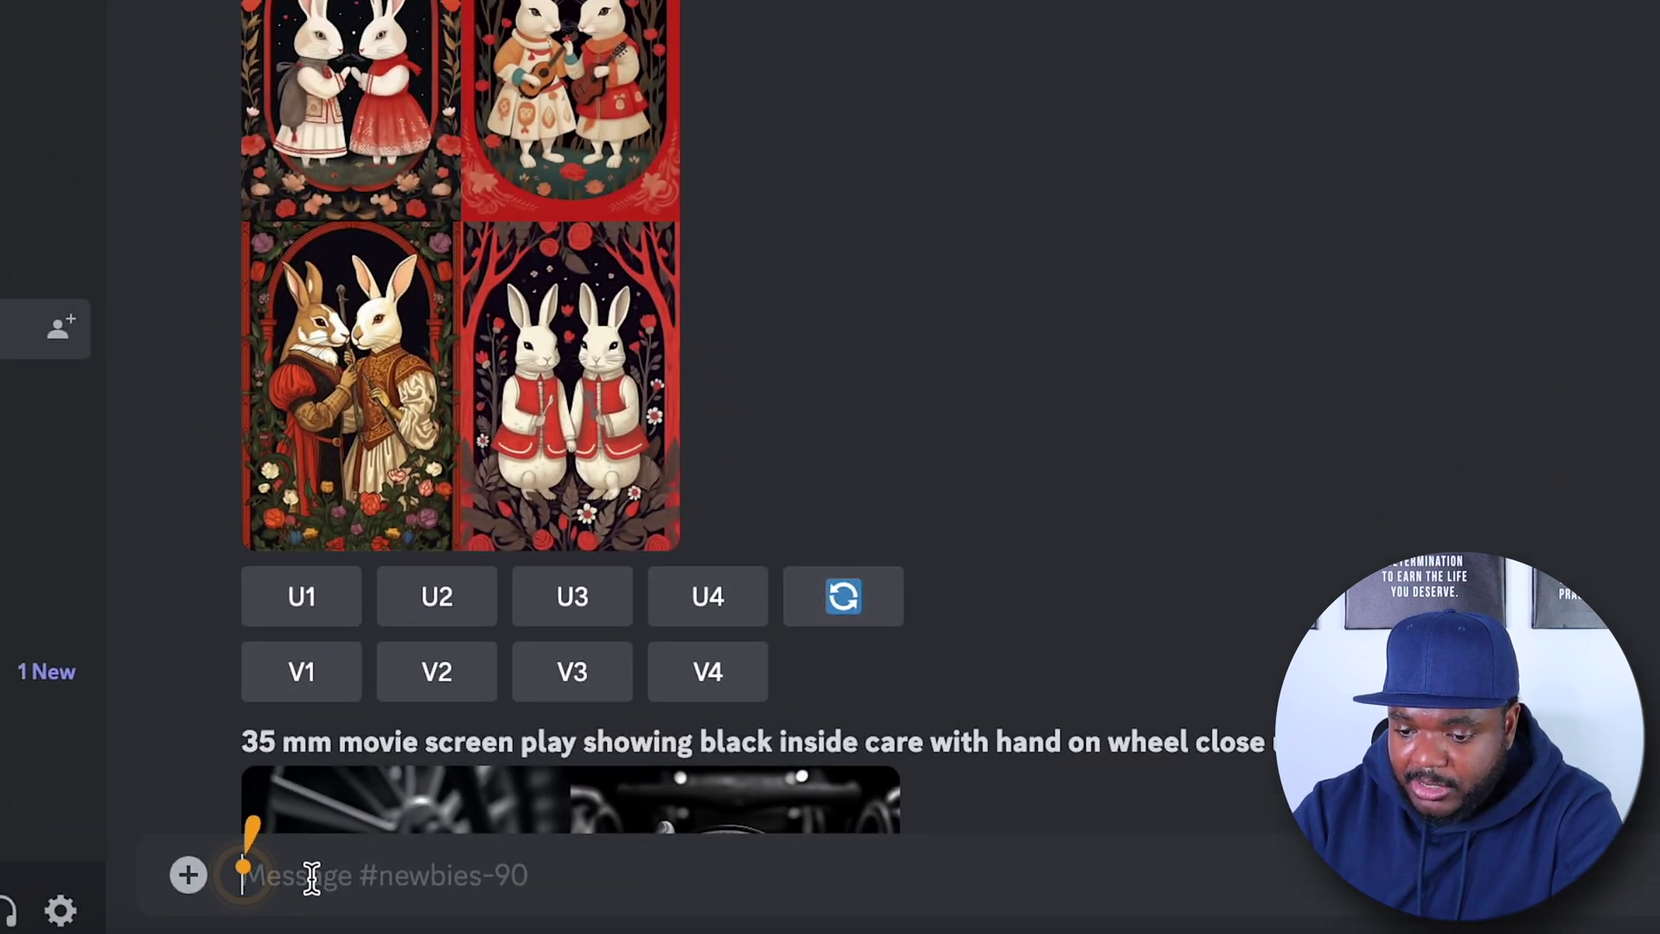
pyautogui.write('/')
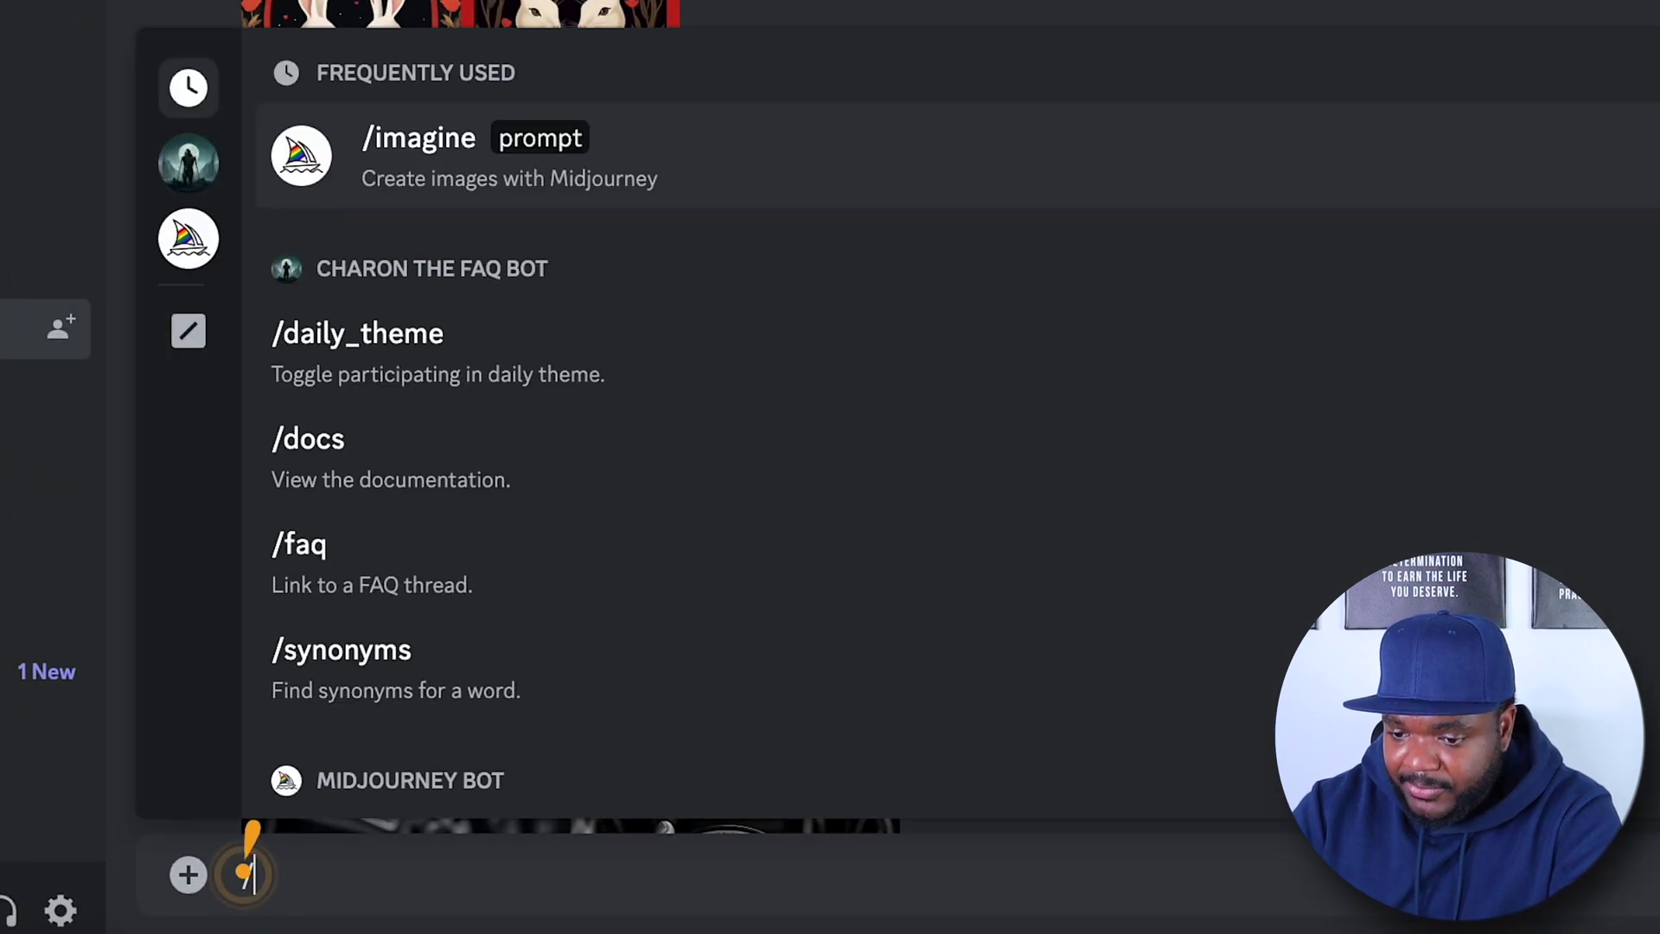
pyautogui.write('ima')
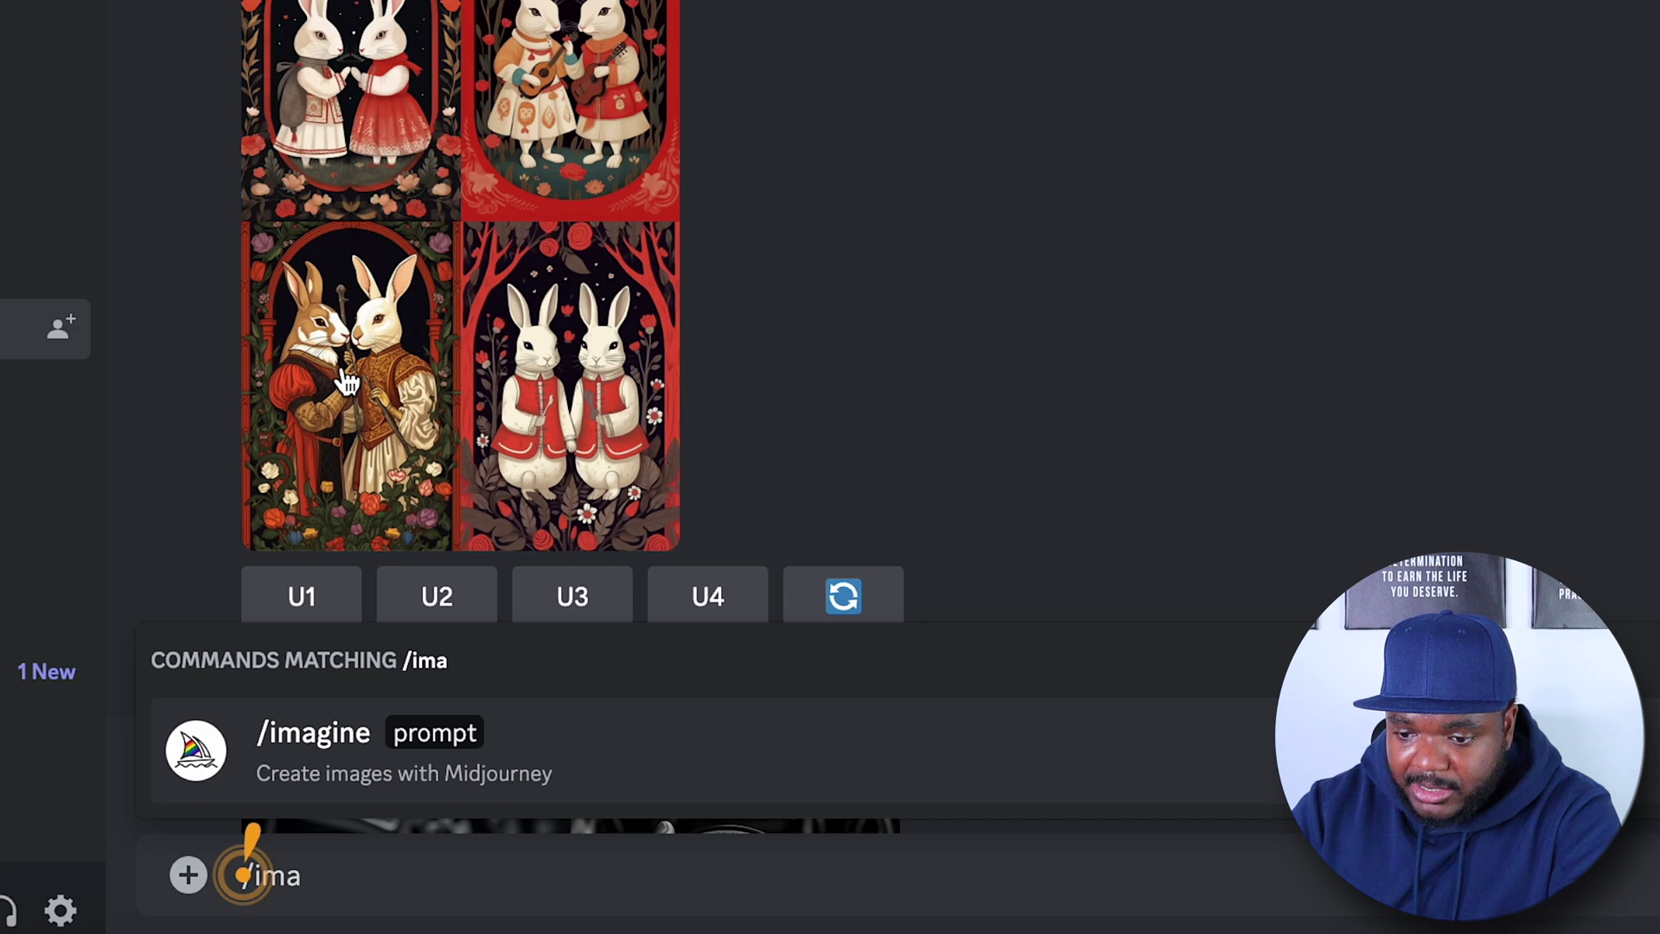
pyautogui.click(326, 735)
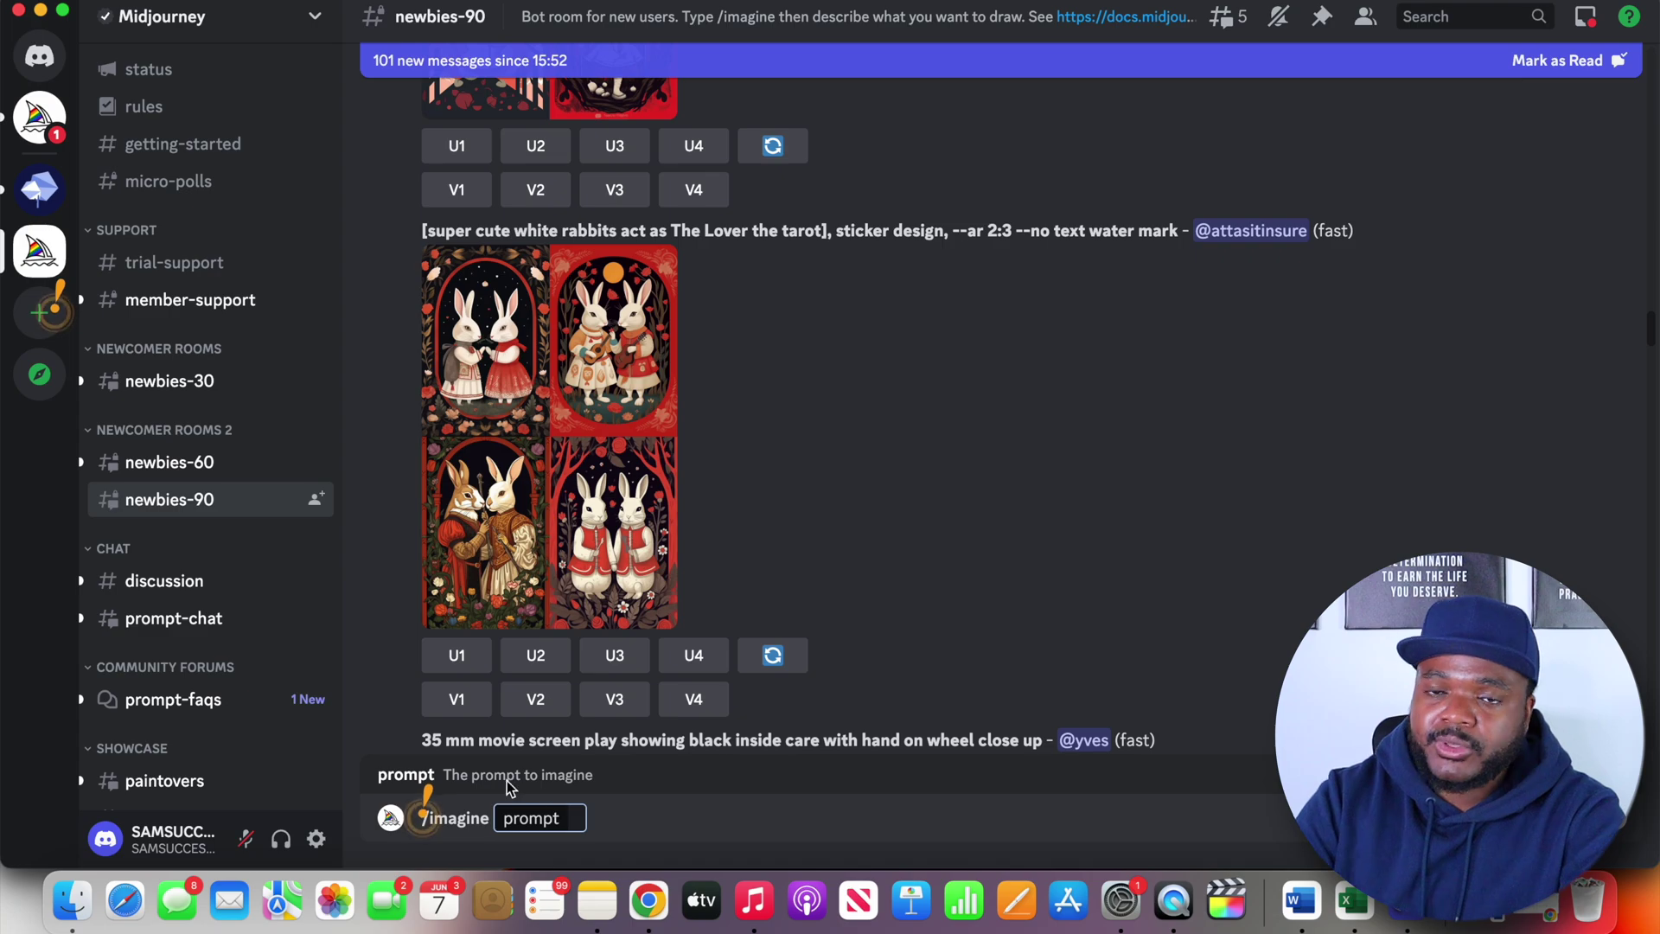
pyautogui.write('large rolex watch as main image with colourful artistic splash paint background')
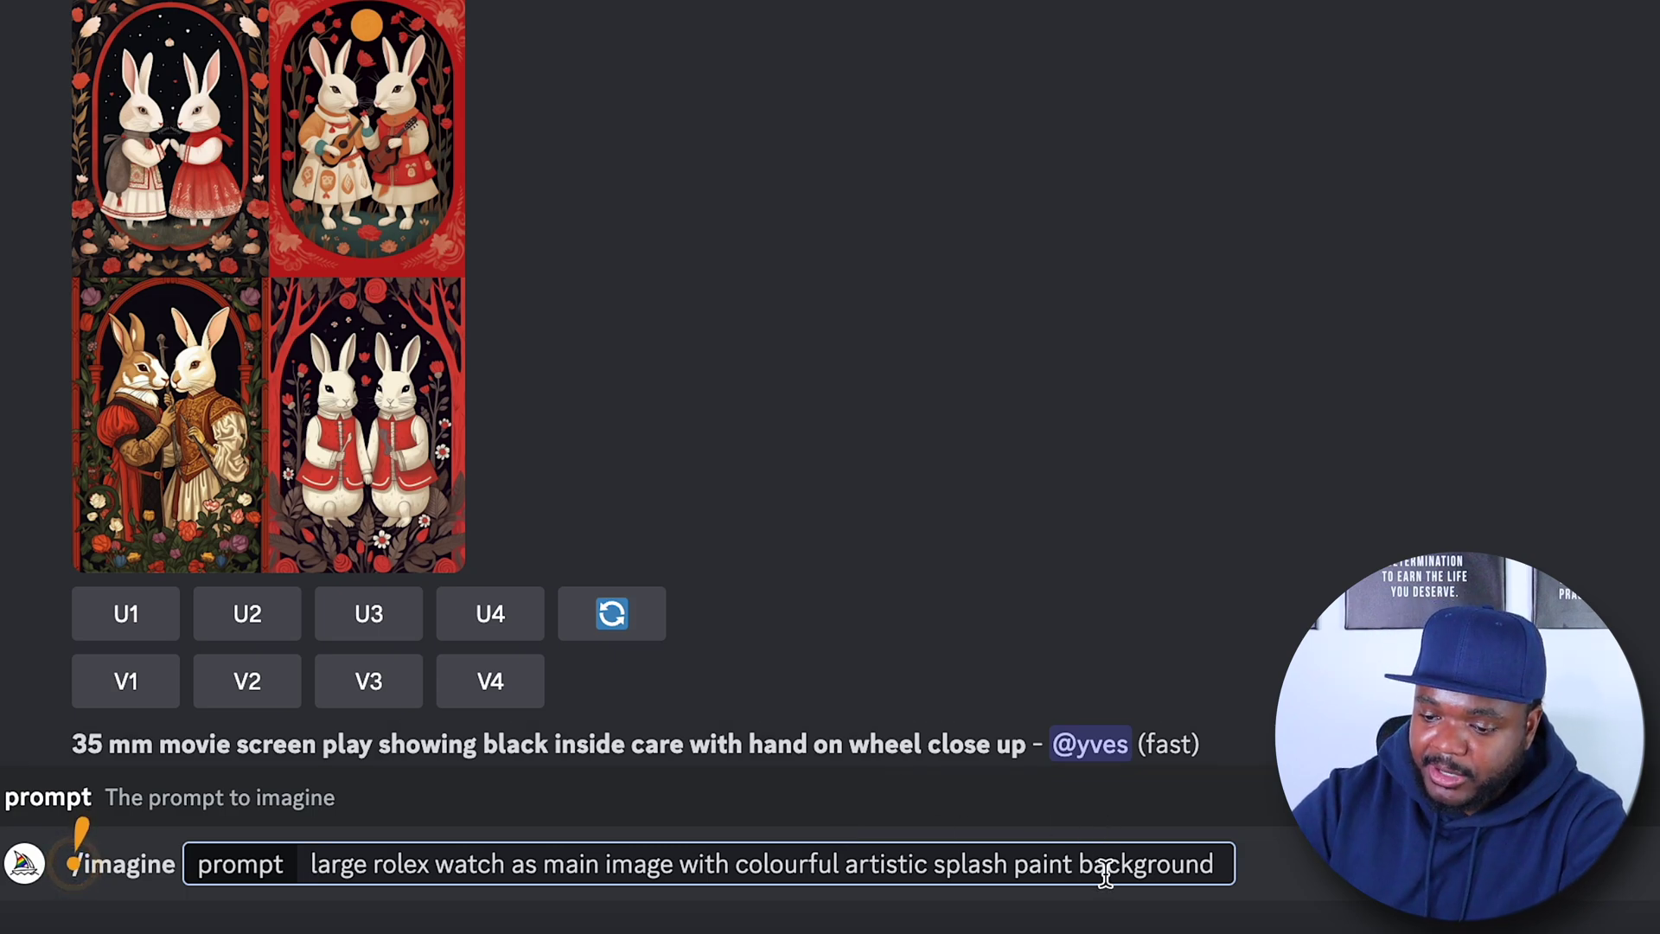
pyautogui.press('Return')
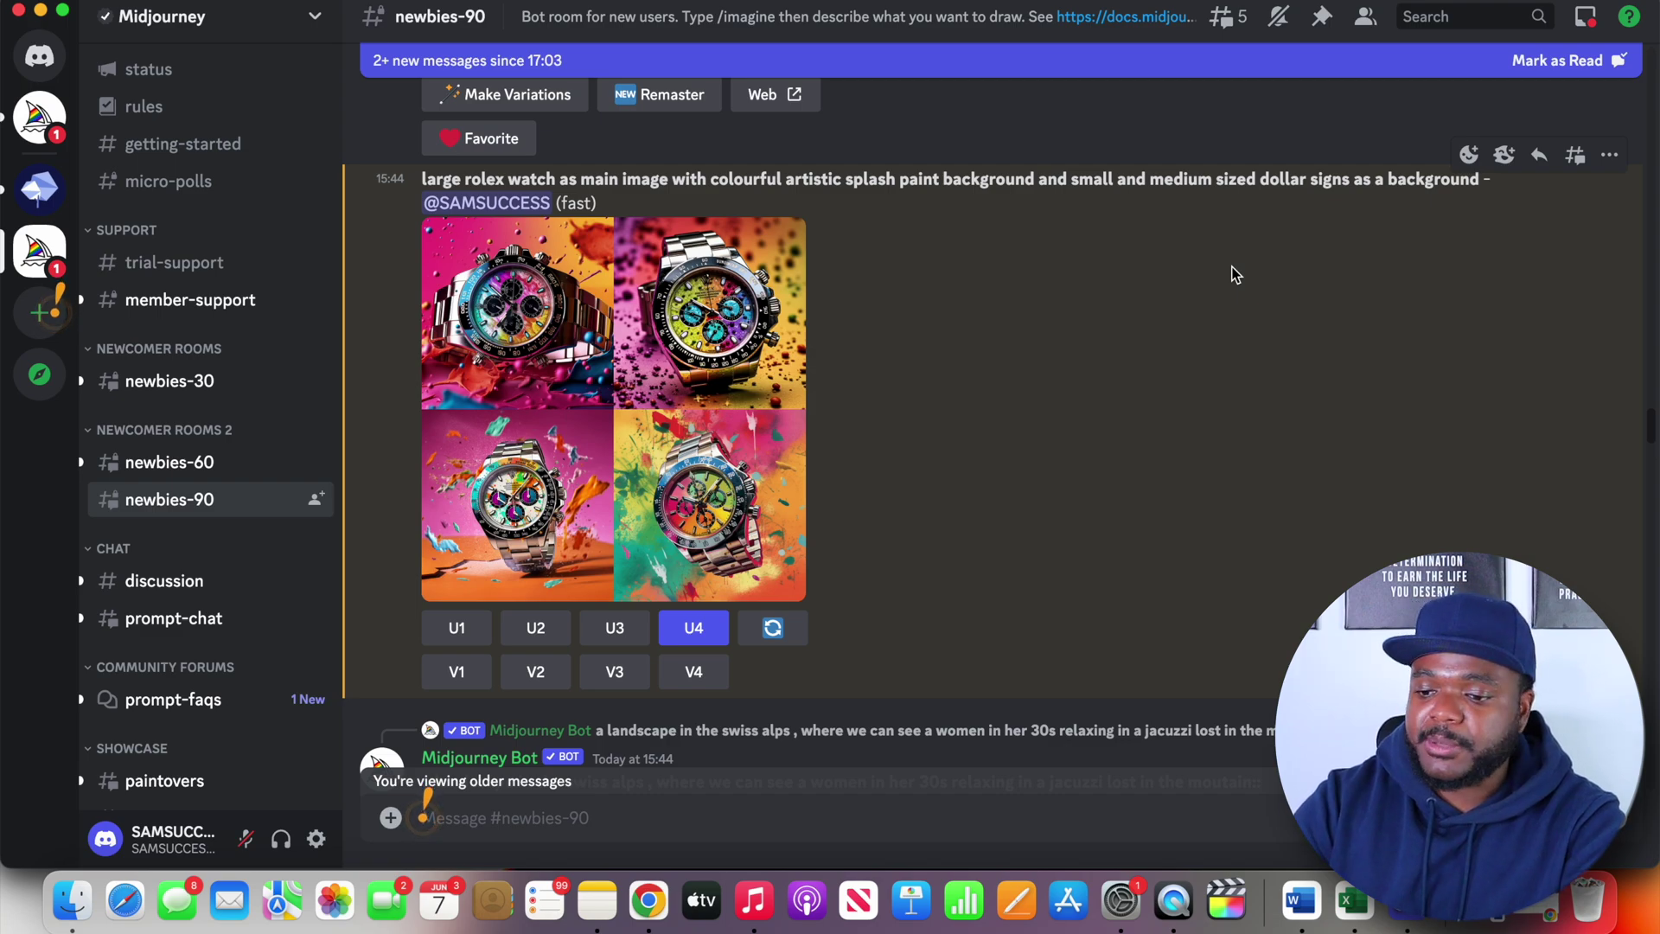
# Enlarge the generated grid of four watch images and compare the variants
pyautogui.click(654, 403)
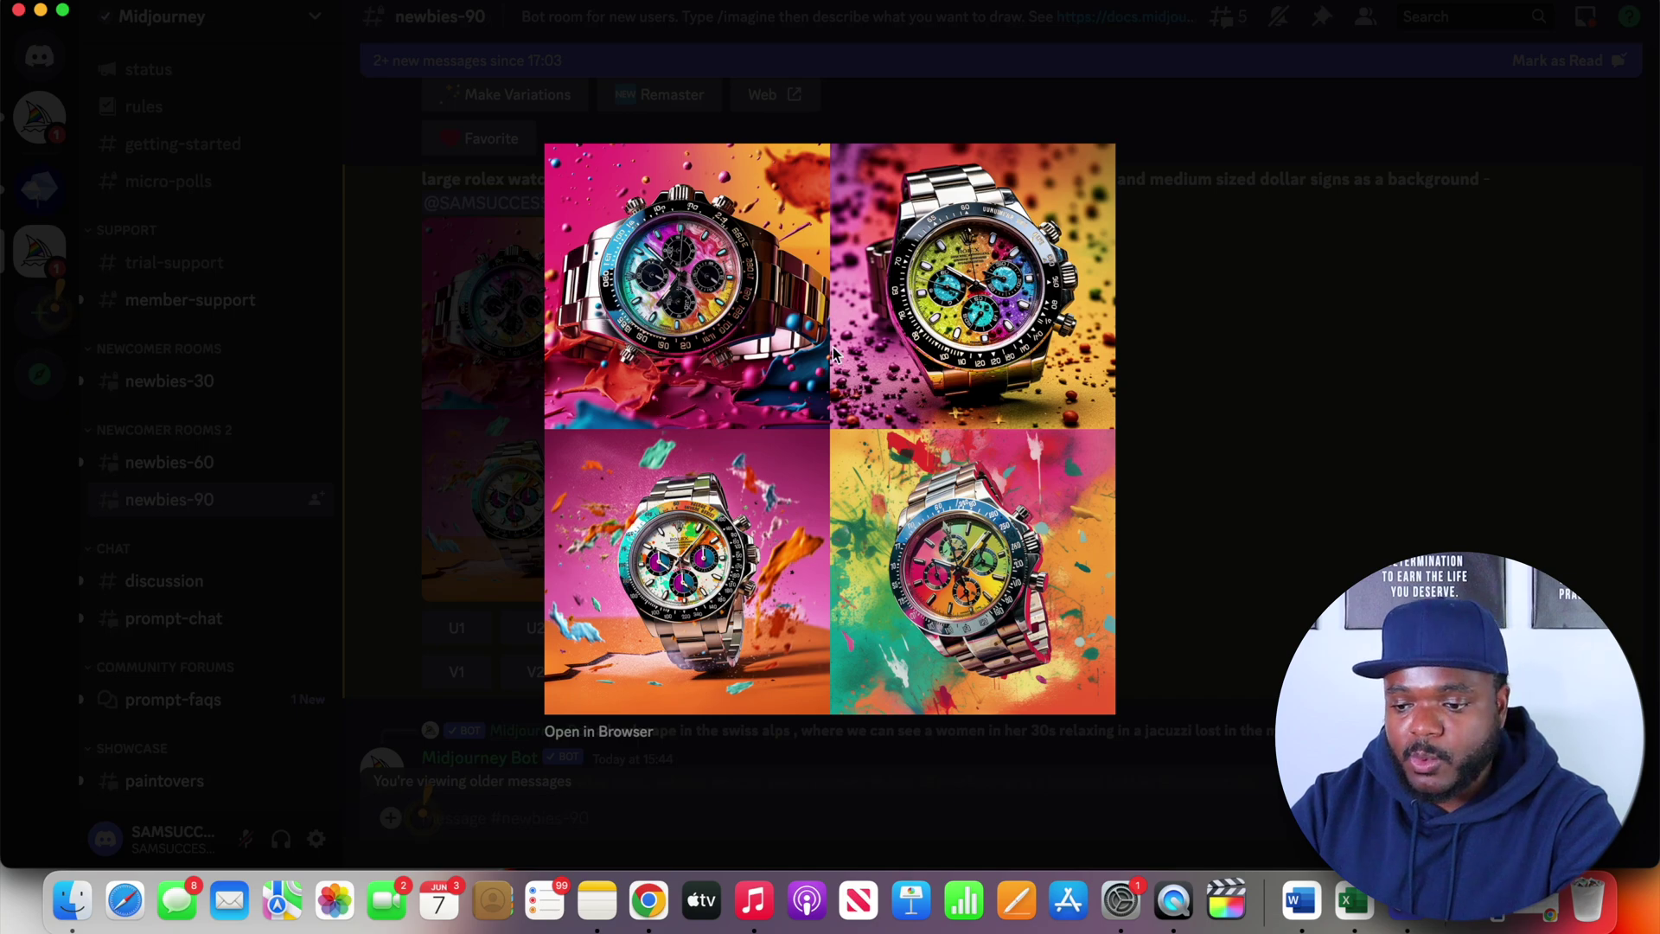
pyautogui.click(1294, 376)
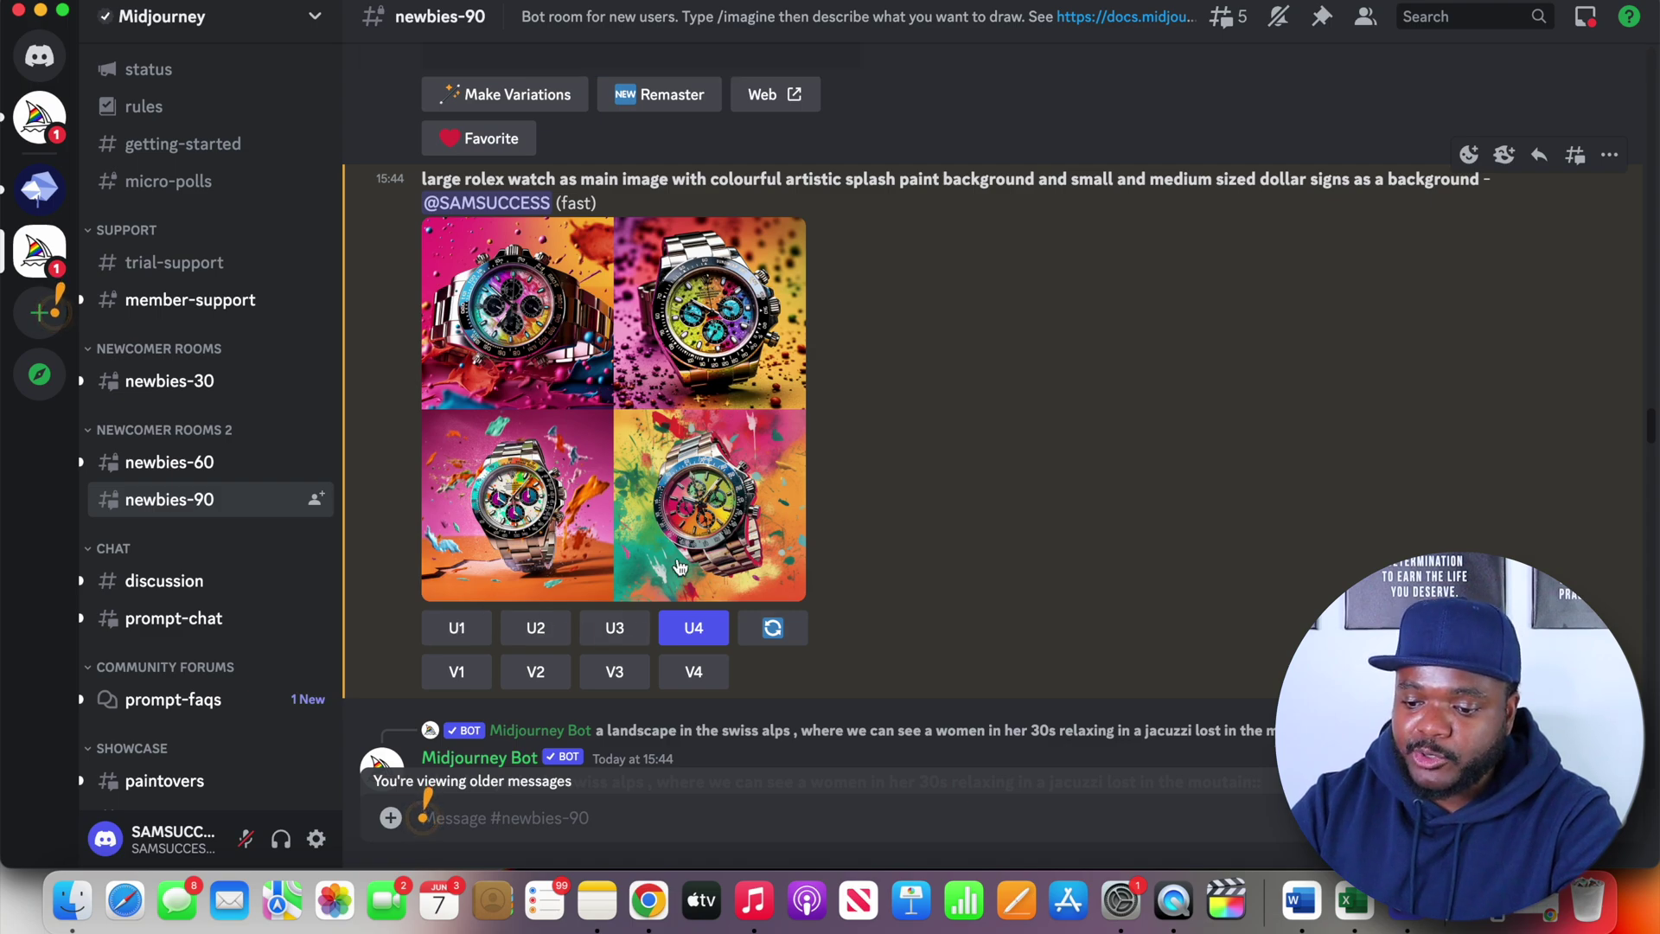
pyautogui.click(717, 500)
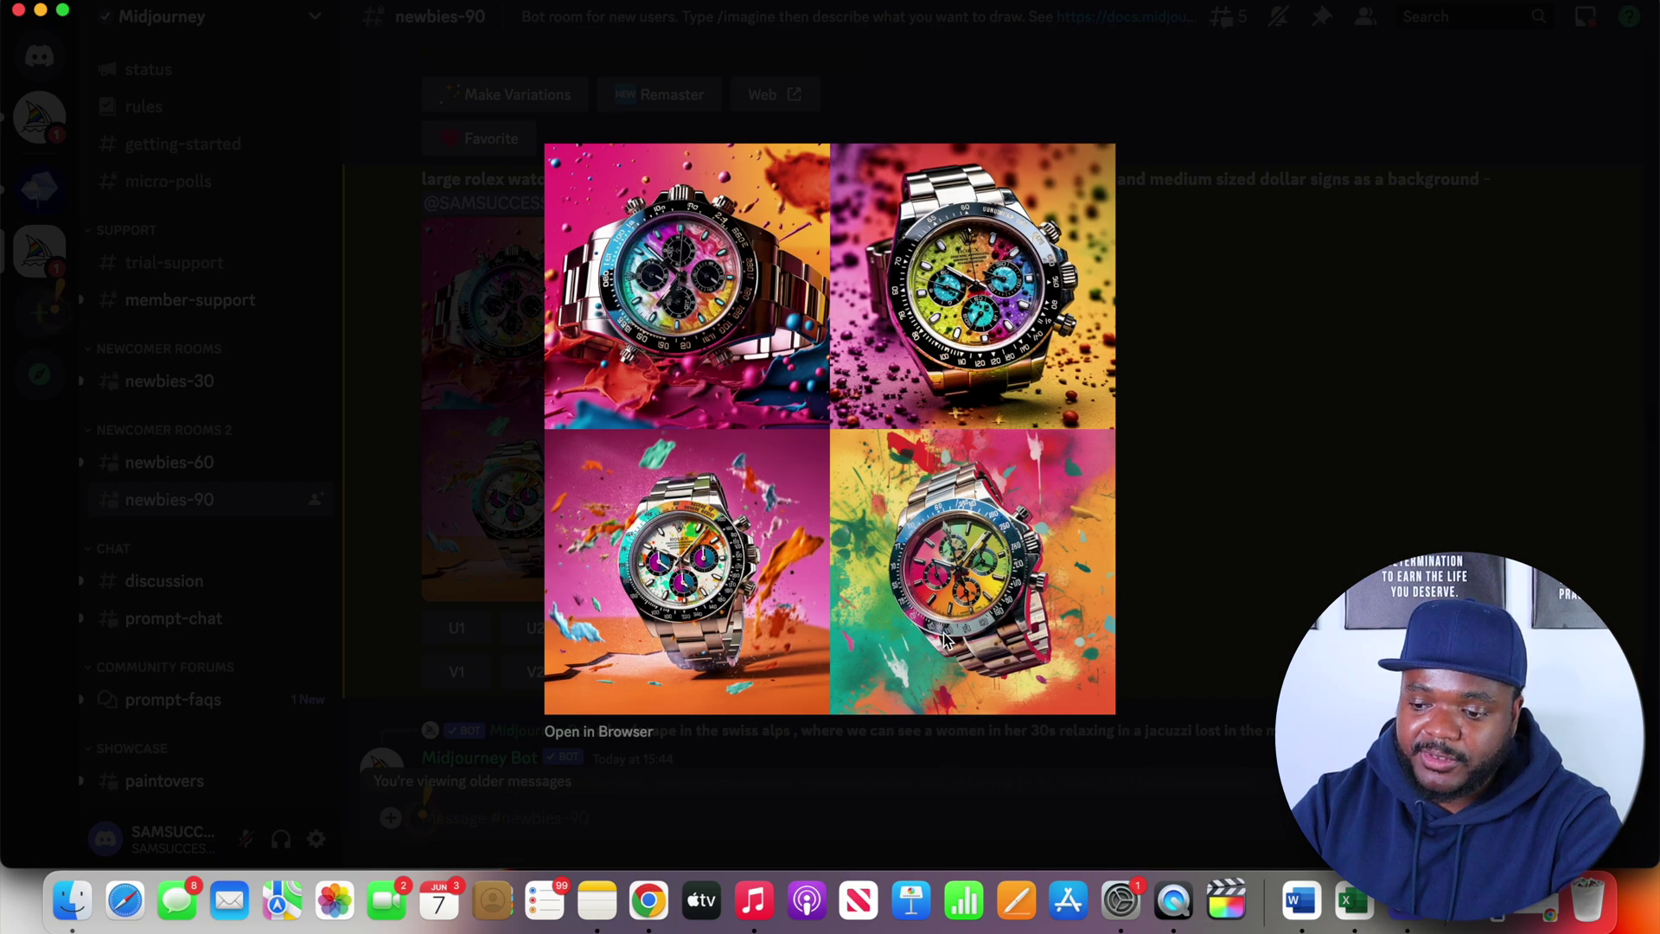
pyautogui.click(1245, 465)
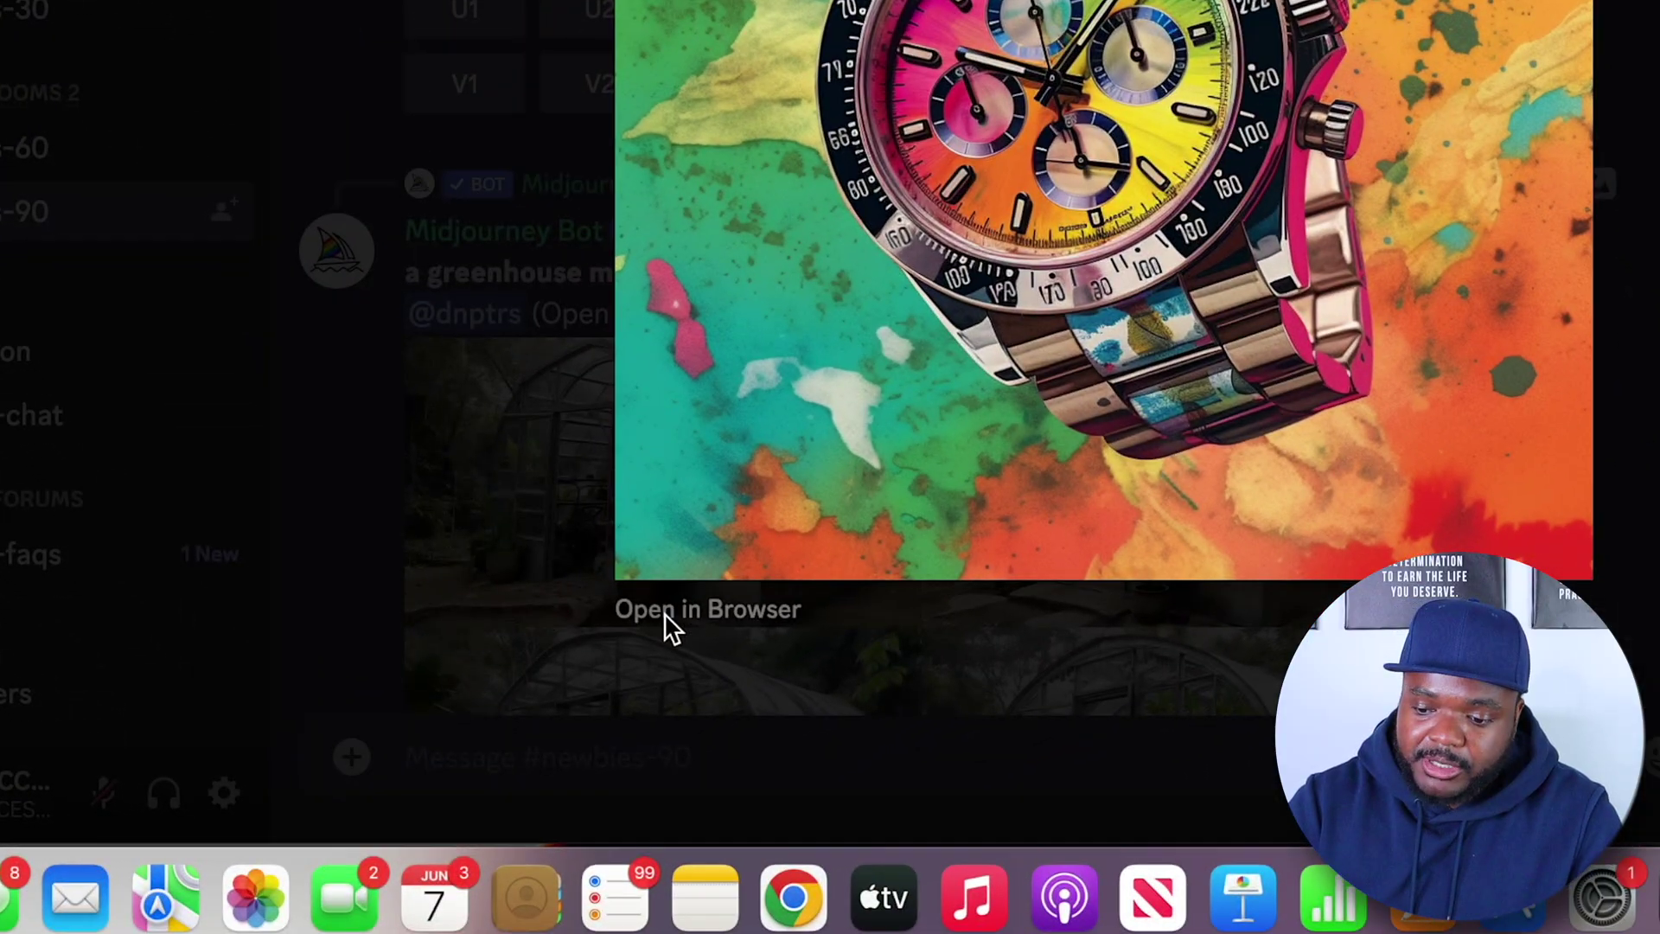
# Open the upscaled colourful watch image in the browser and bring up the image's options
pyautogui.click(579, 731)
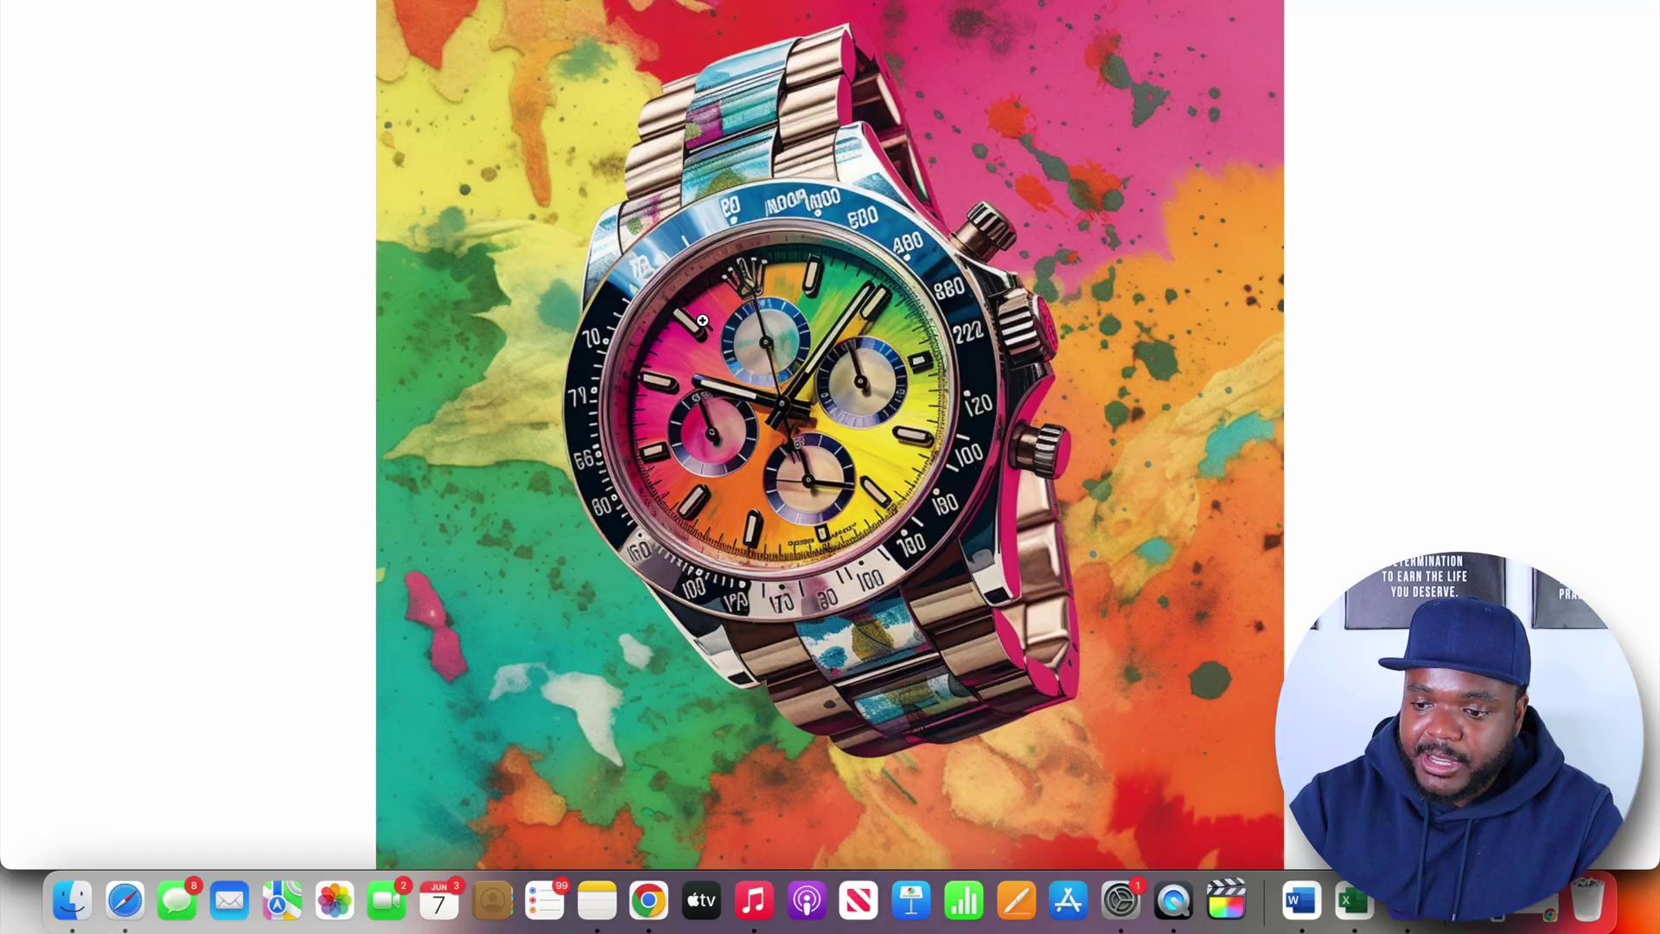
pyautogui.rightClick(702, 321)
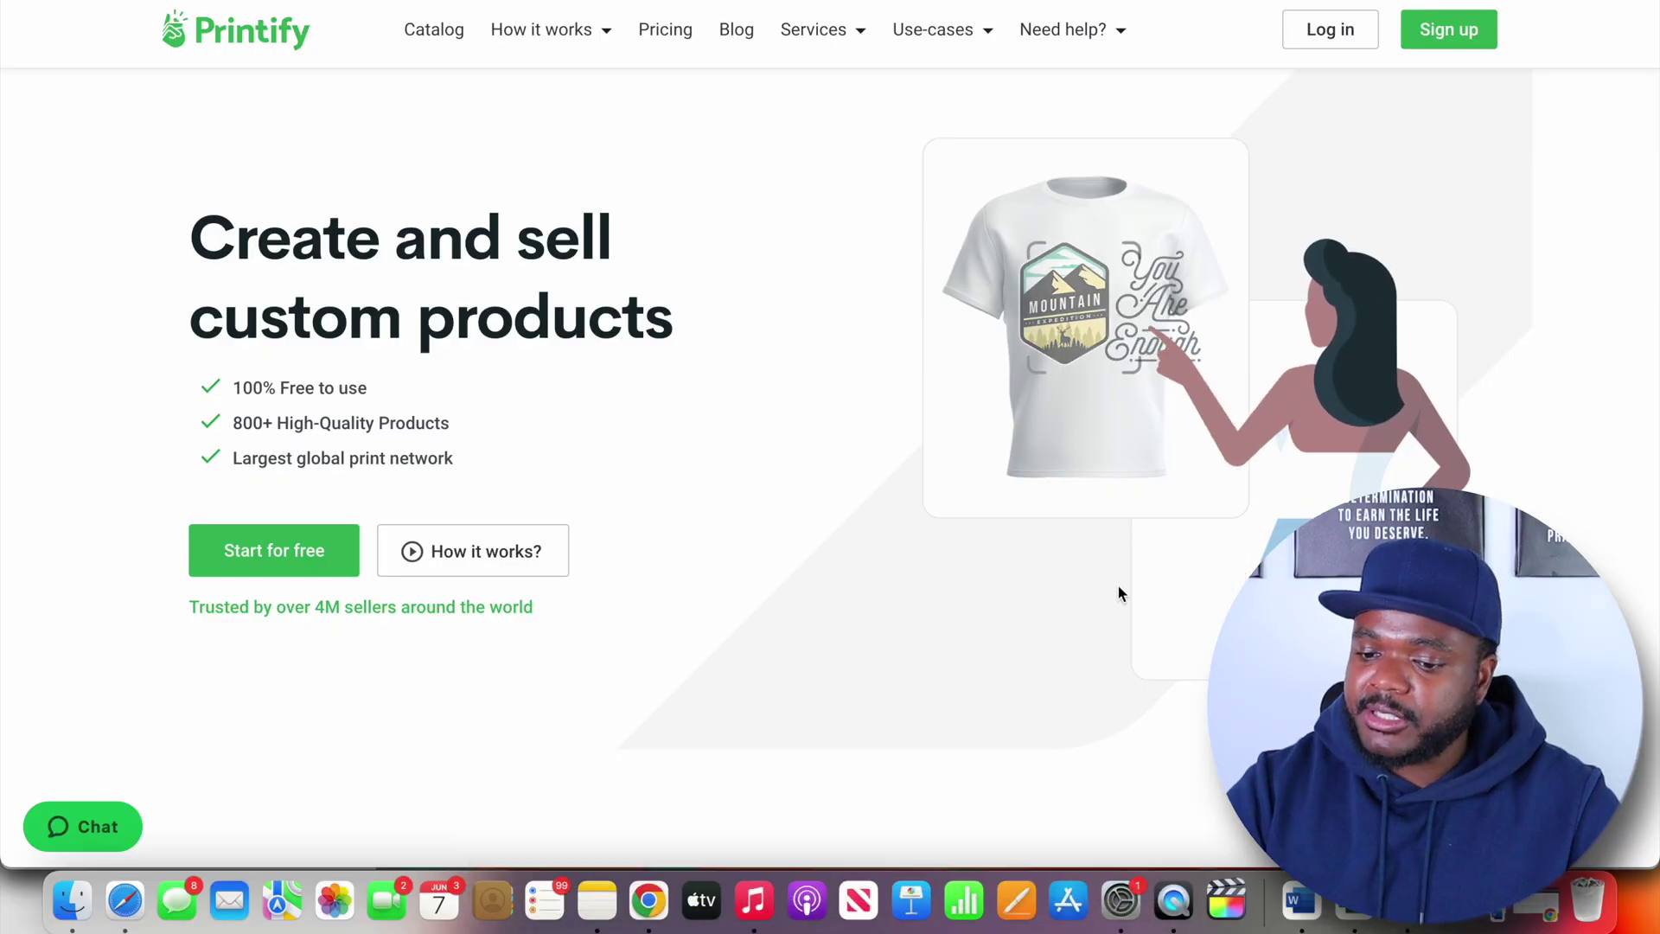
# Start a free account sign-up on Printify and go to the email field
pyautogui.click(294, 550)
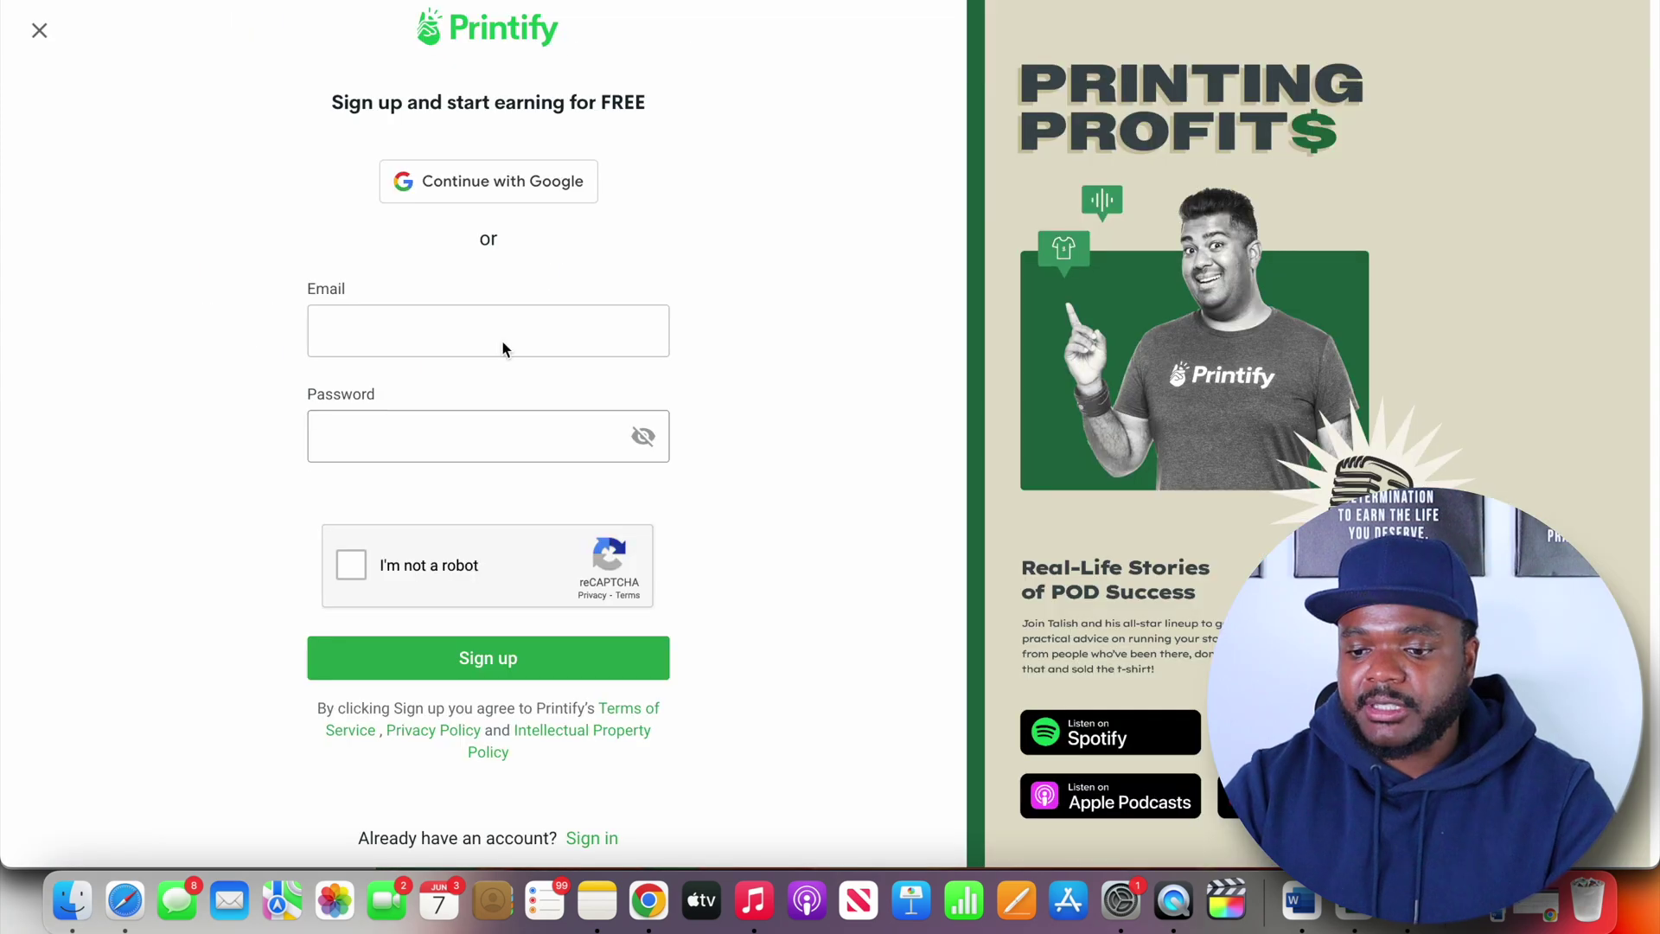
pyautogui.click(439, 350)
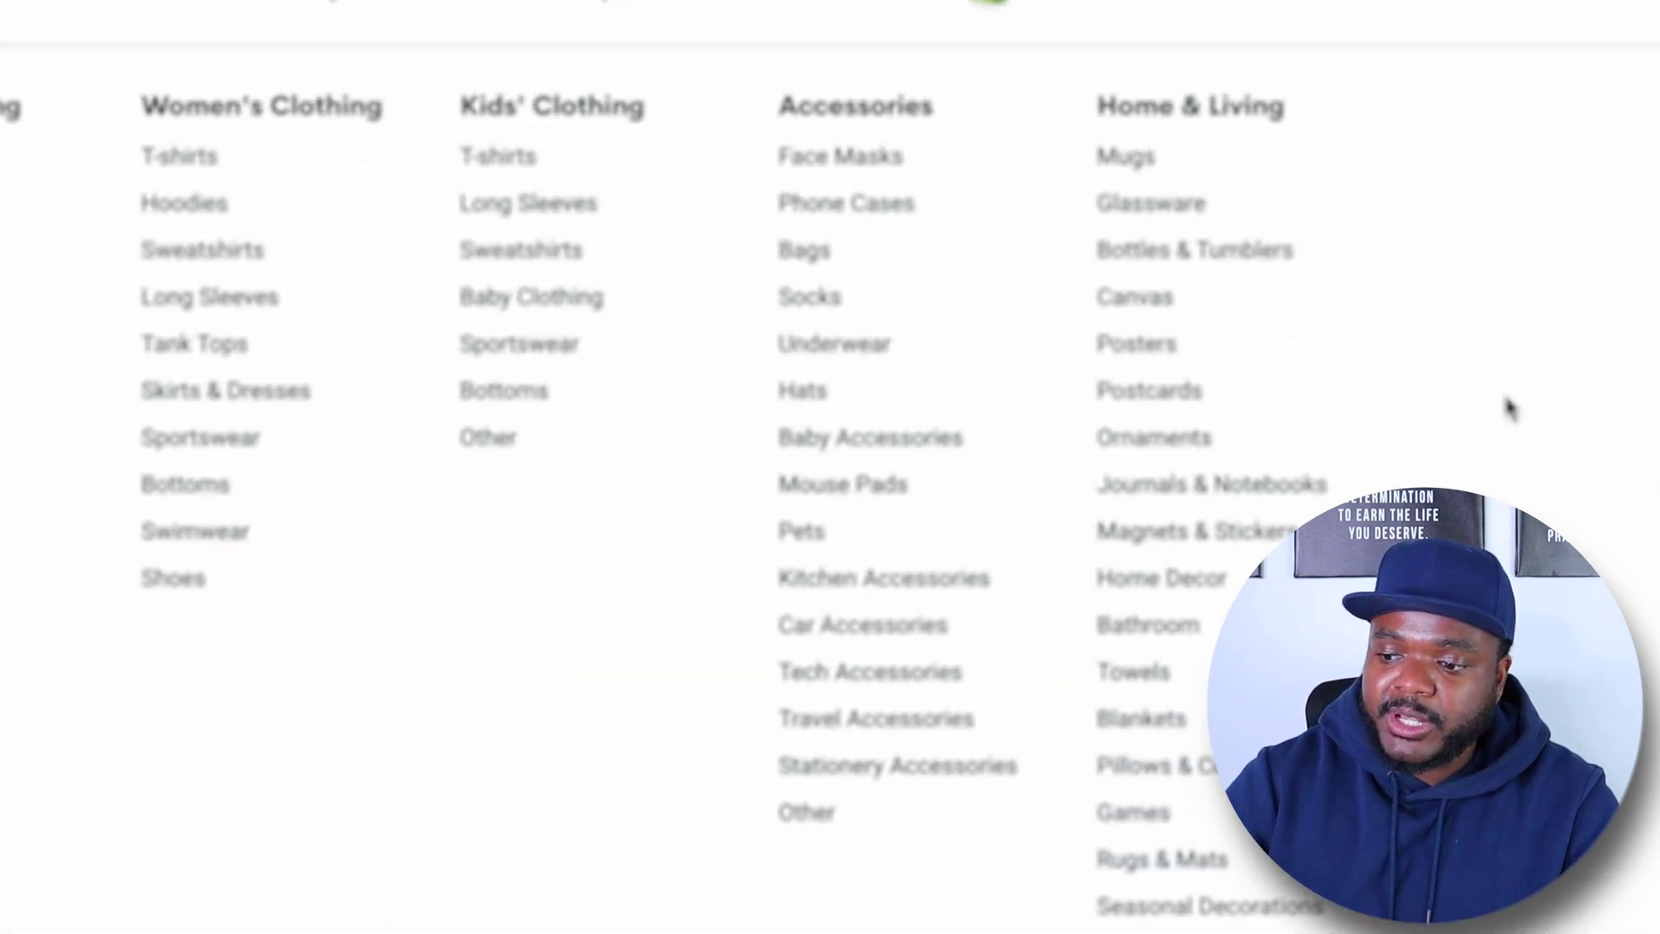
# Open the Canvas category under Home & Living in the Printify catalog and look through the canvas products
pyautogui.click(1135, 296)
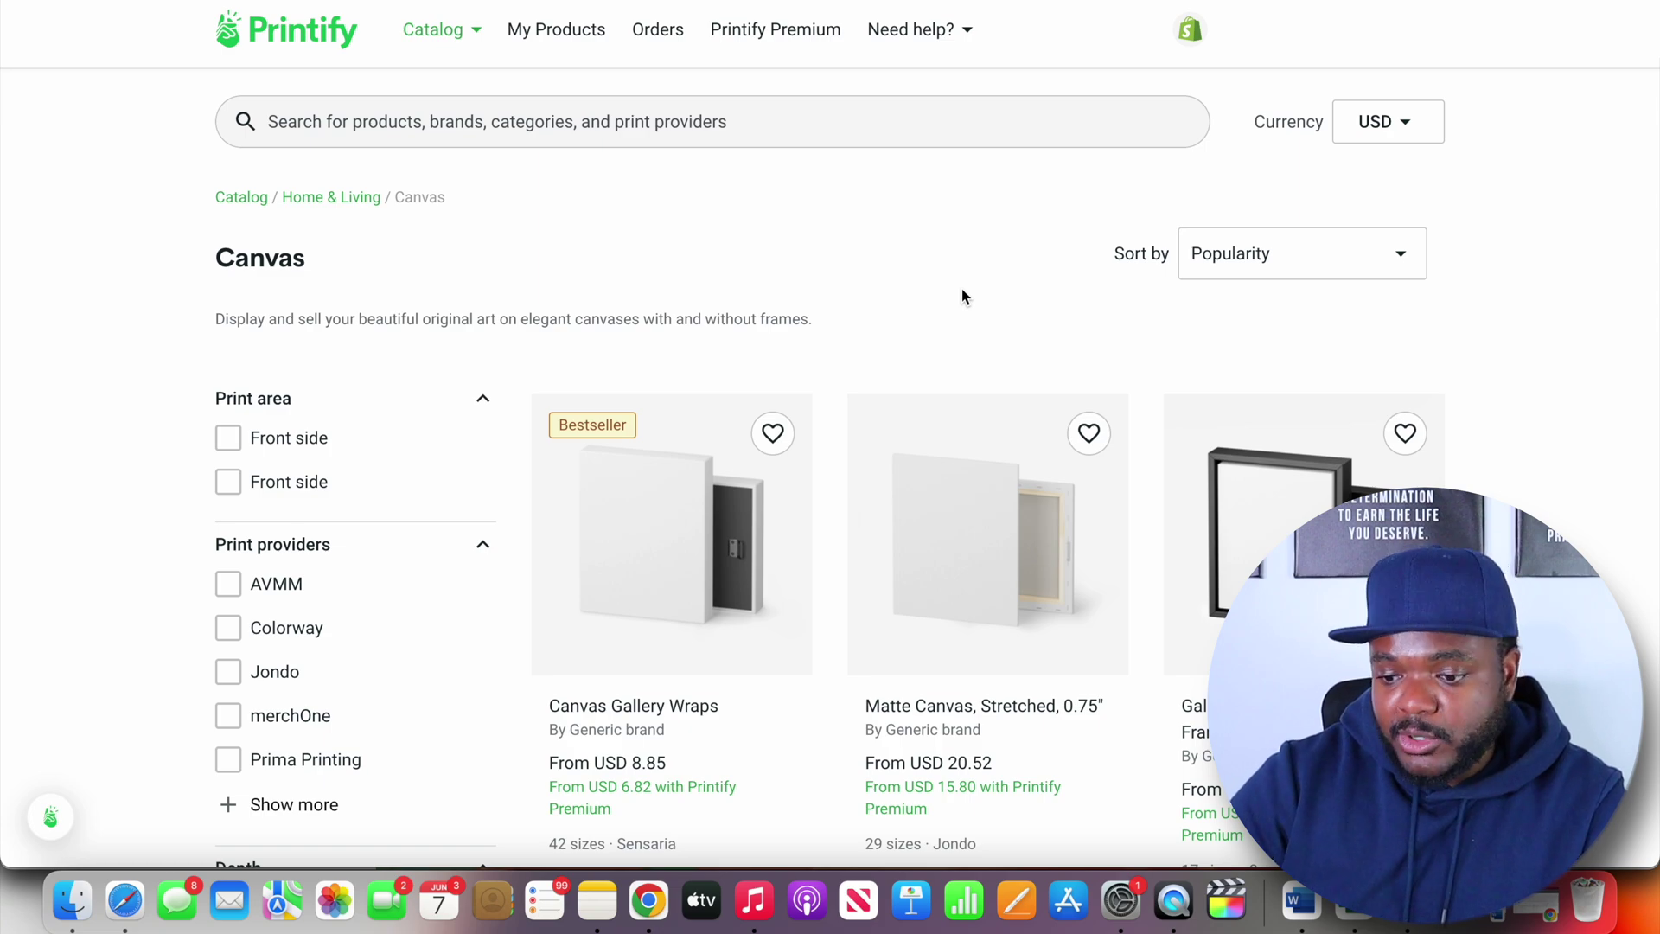
pyautogui.scroll(-2, 961, 297)
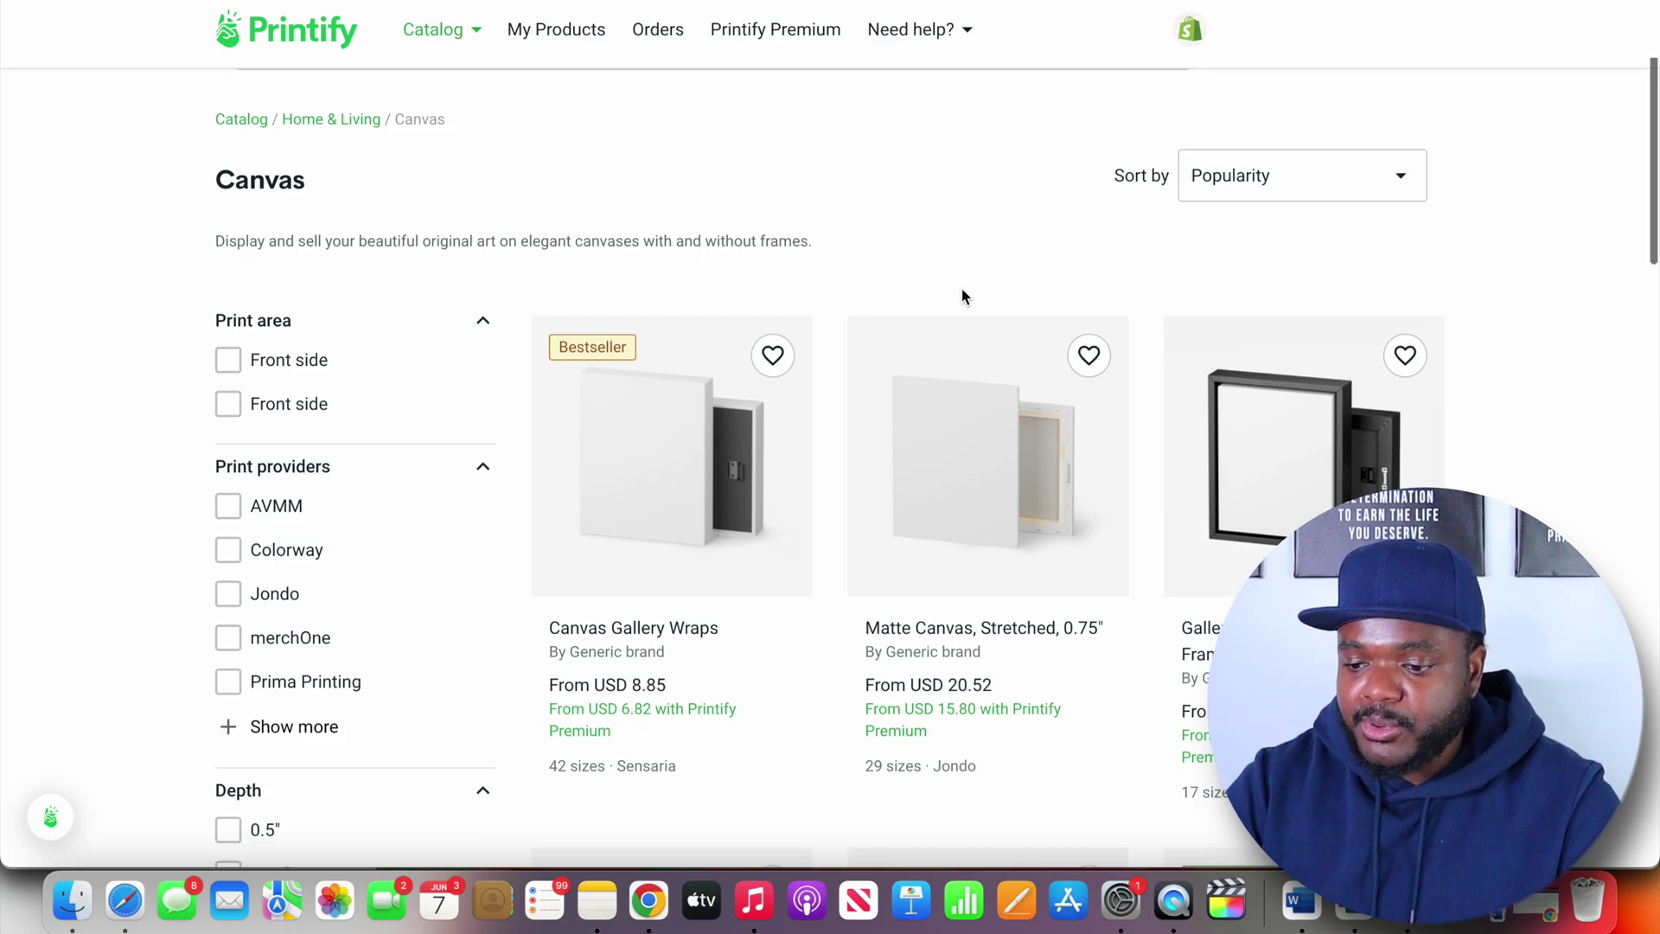
pyautogui.scroll(-10, 961, 297)
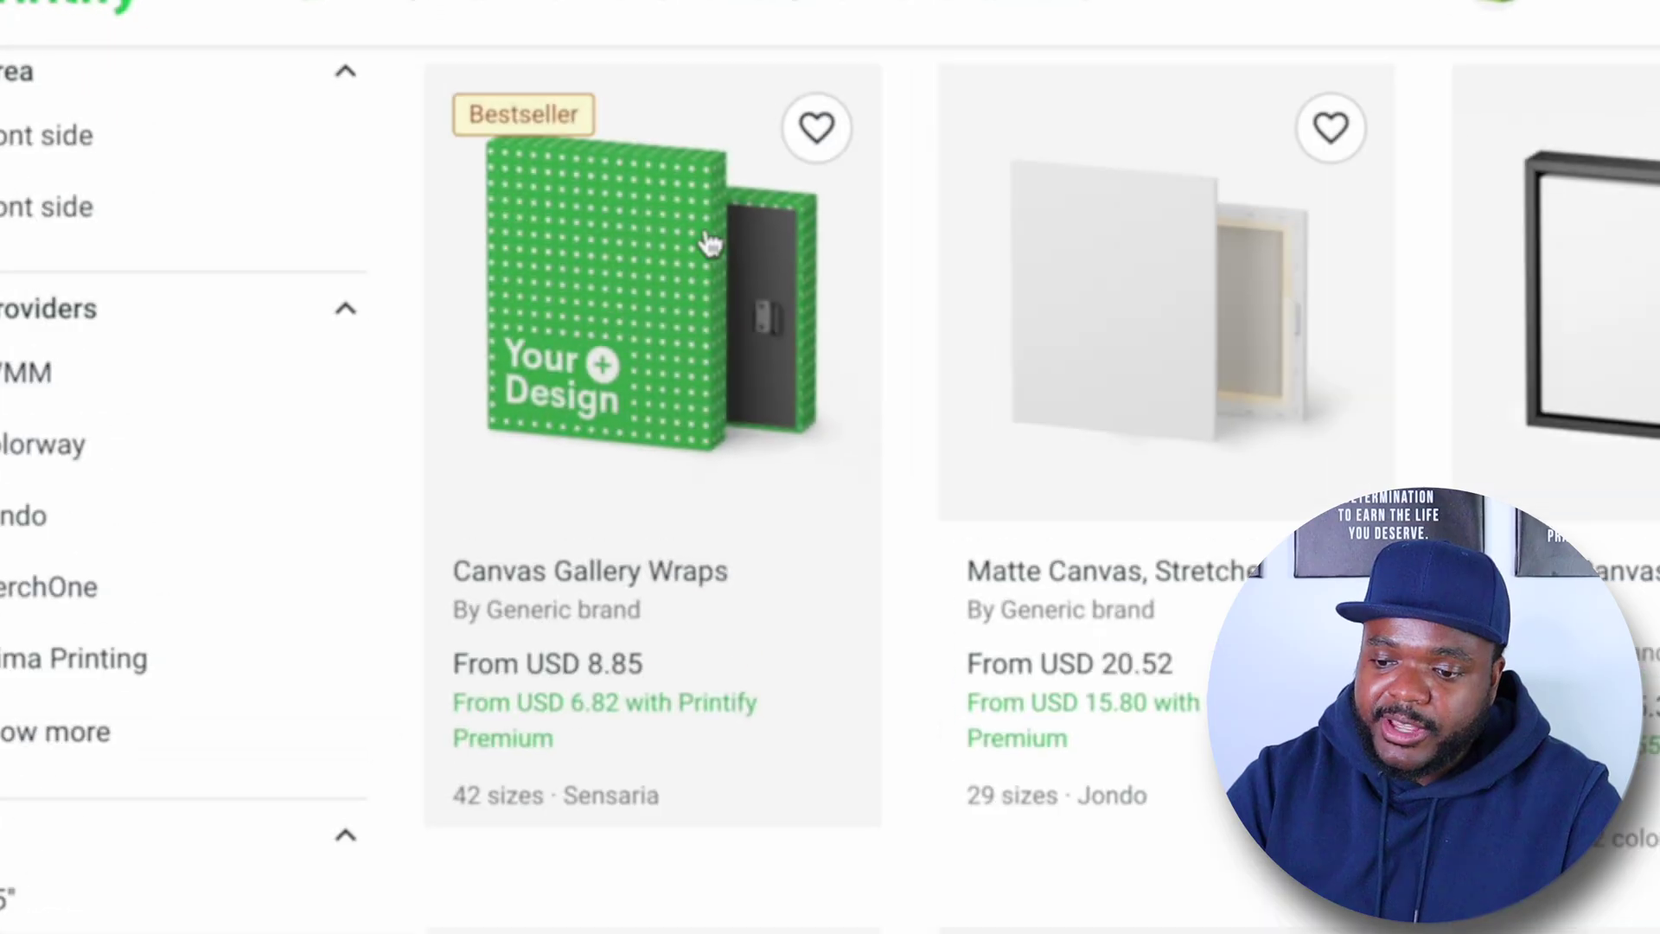
# Open the Canvas Gallery Wraps product and start designing it with the print provider Sensaria
pyautogui.click(706, 208)
pyautogui.scroll(-5, 920, 386)
pyautogui.scroll(-1, 920, 389)
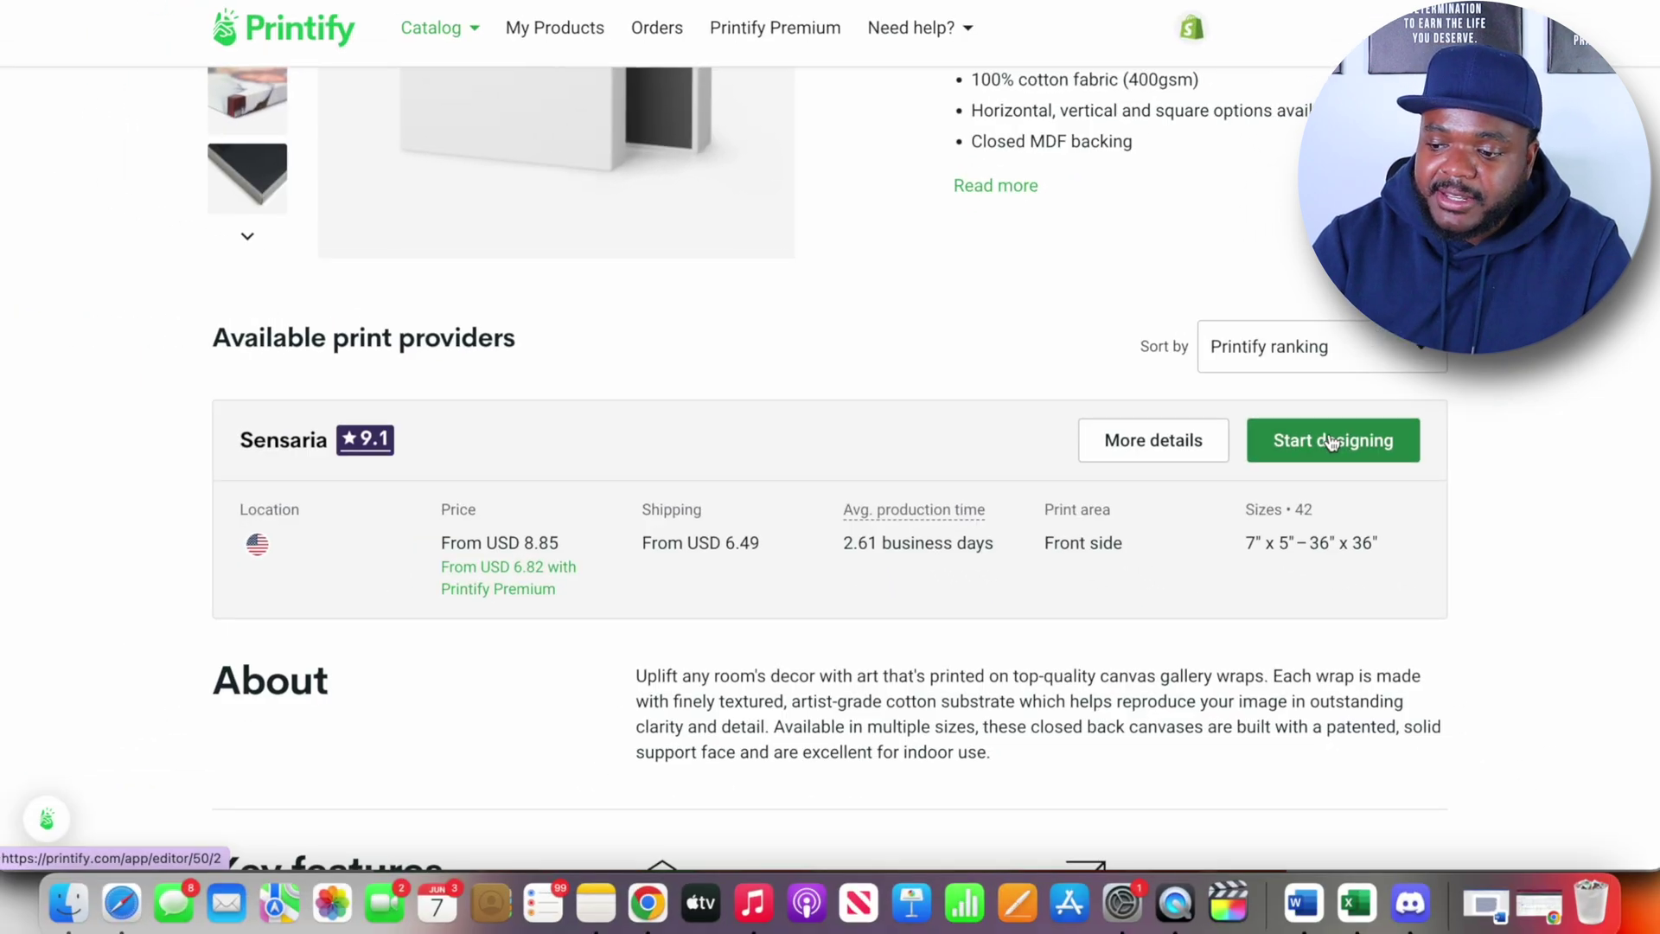
pyautogui.click(1459, 467)
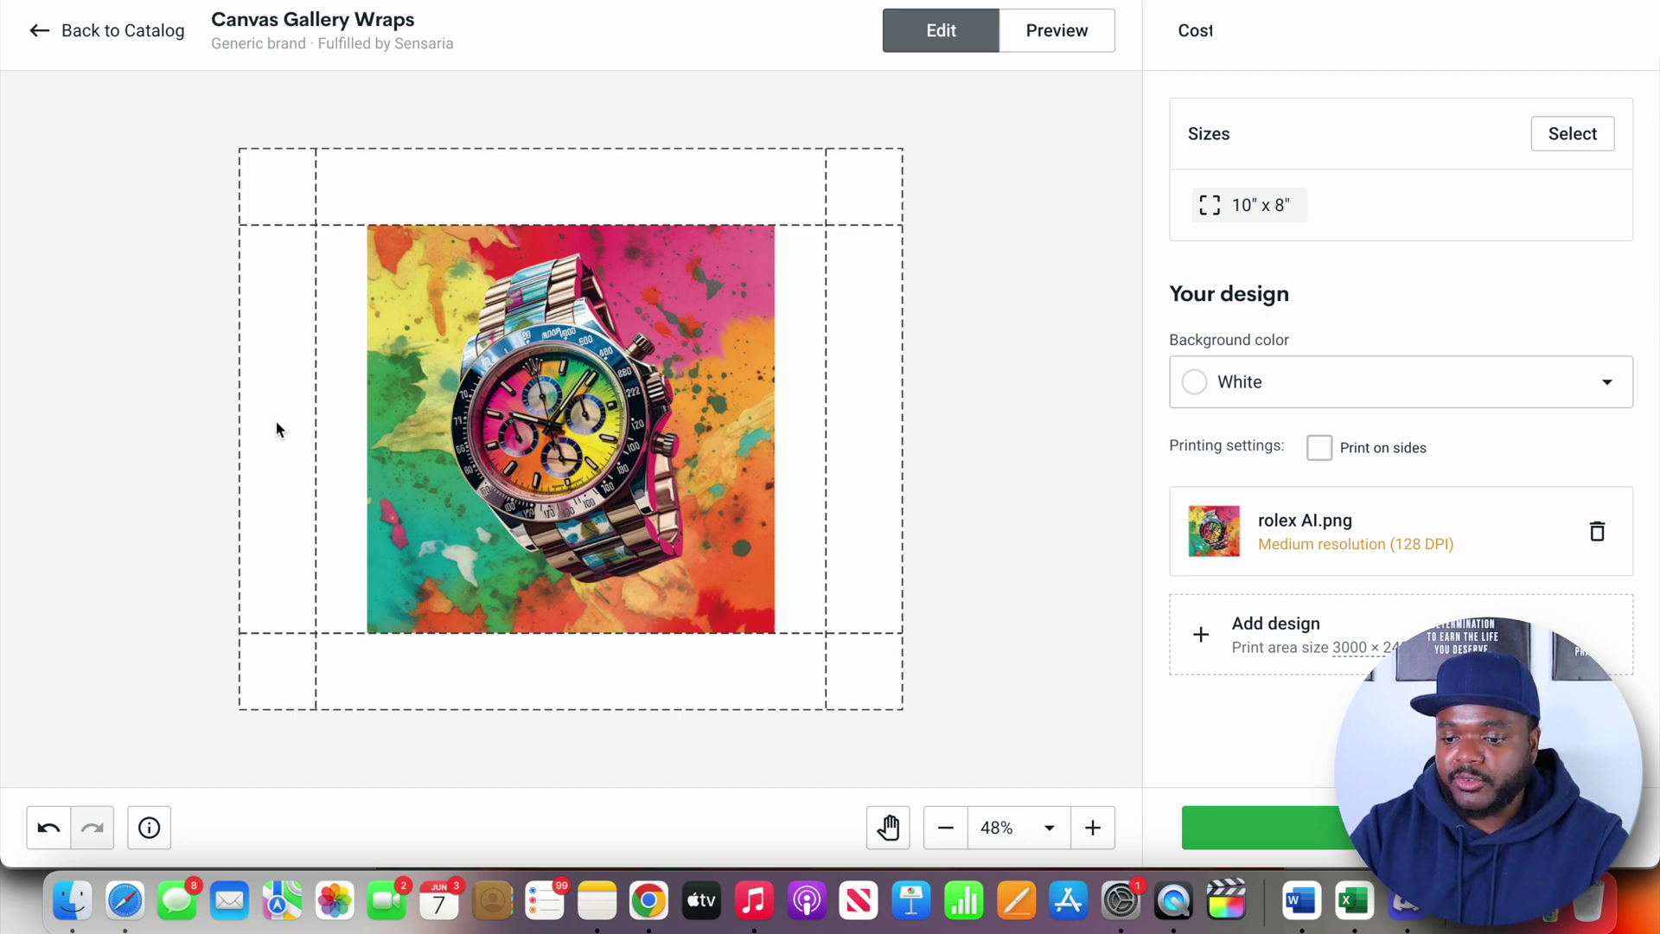
# Scale the rolex AI.png design to fill the print area of the 10" x 8" canvas
pyautogui.click(543, 350)
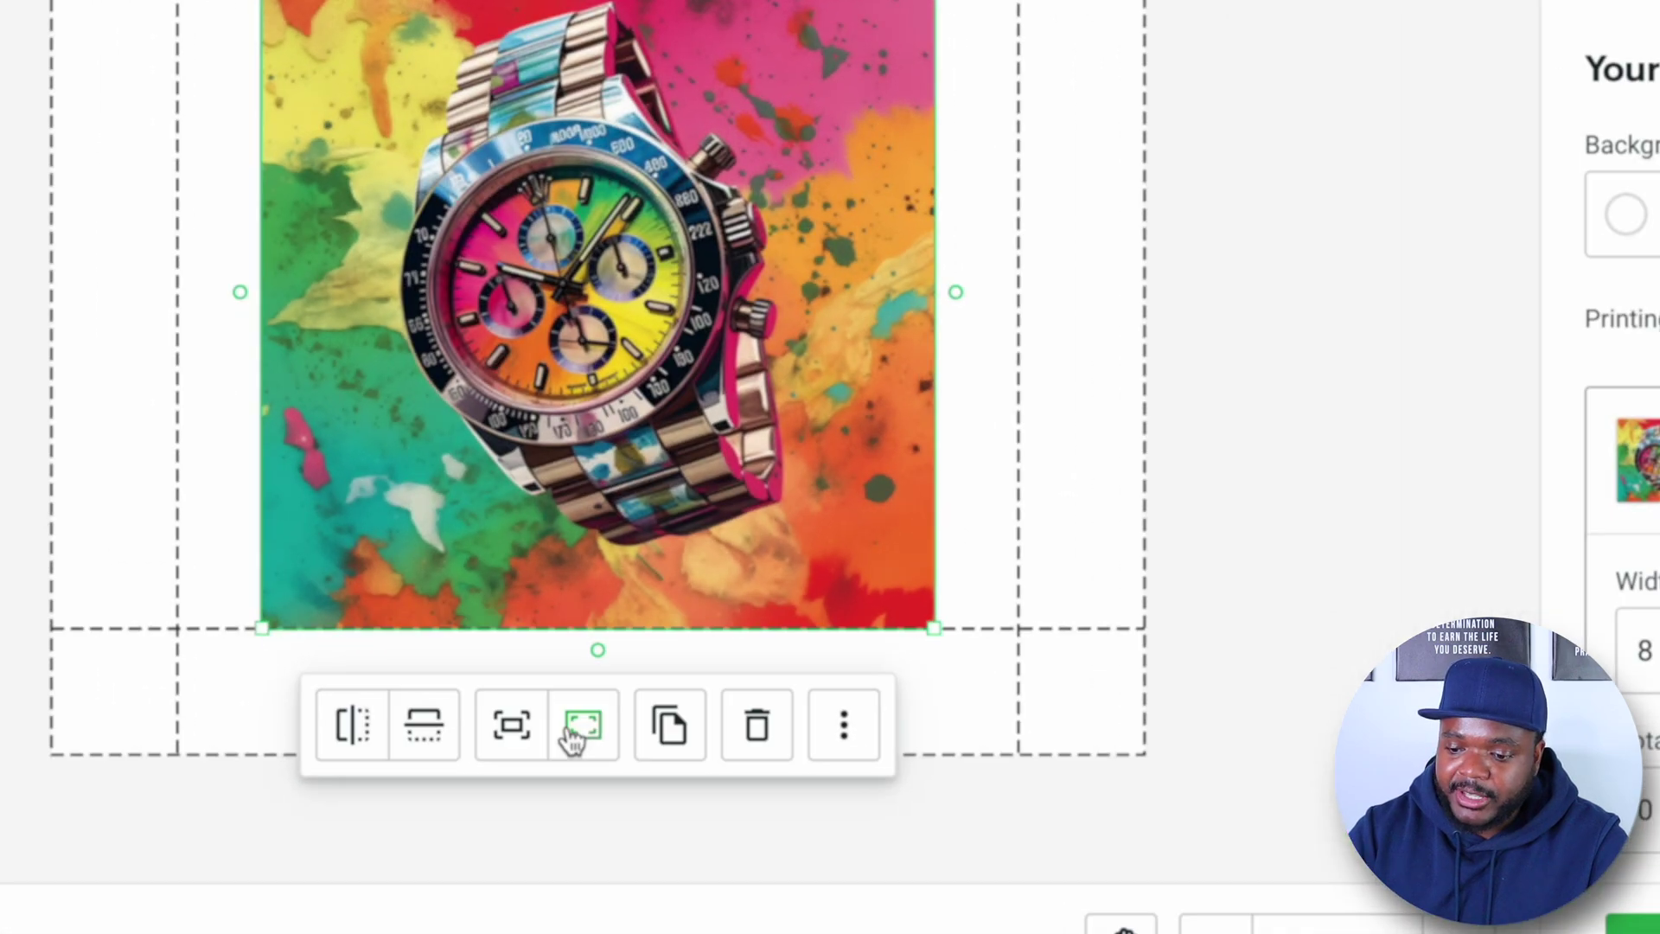
pyautogui.click(585, 731)
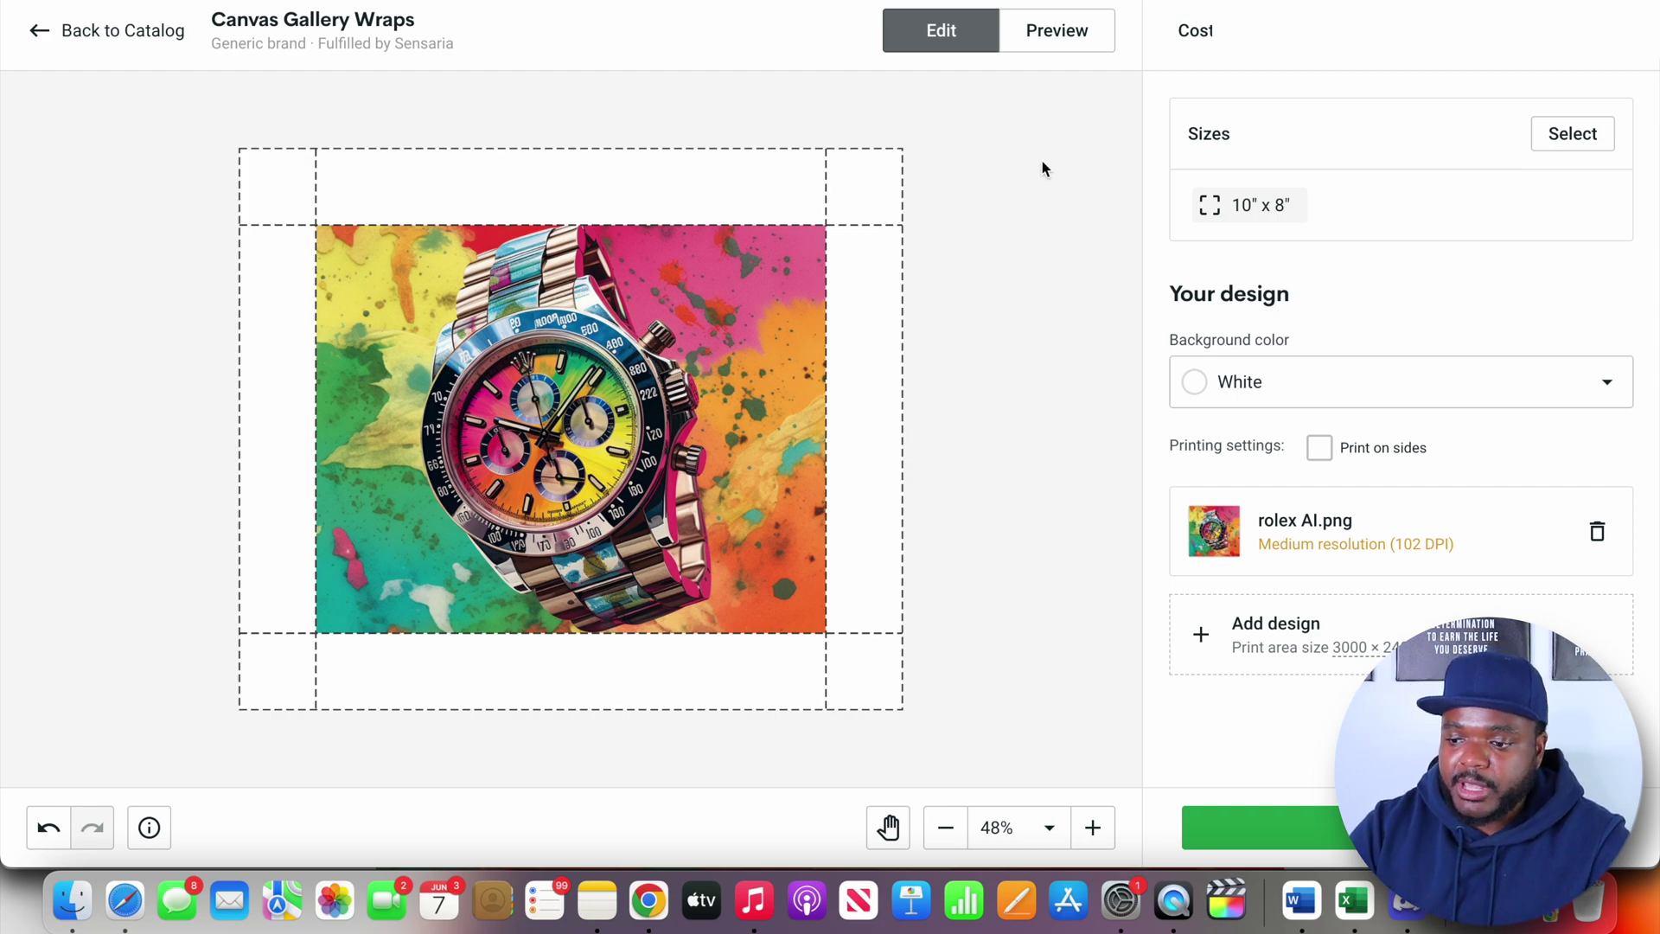
# Preview the watch canvas in the Context 1 and Context 2 room mockups and return to editing
pyautogui.click(1071, 43)
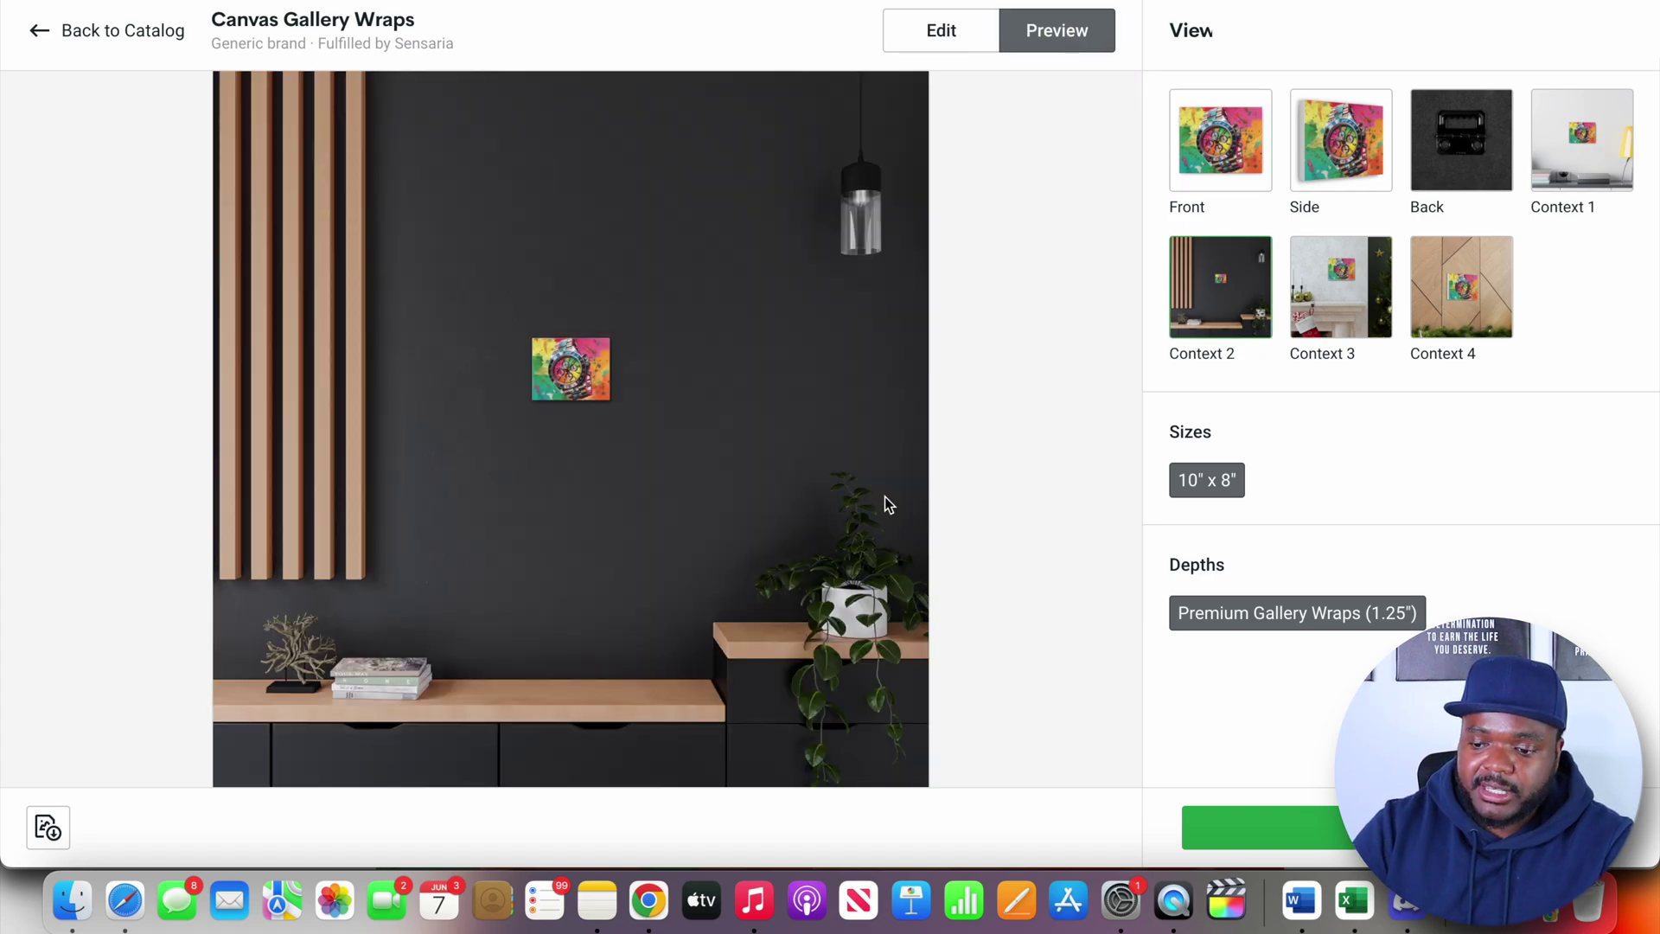
pyautogui.moveTo(578, 563); pyautogui.dragTo(648, 564)
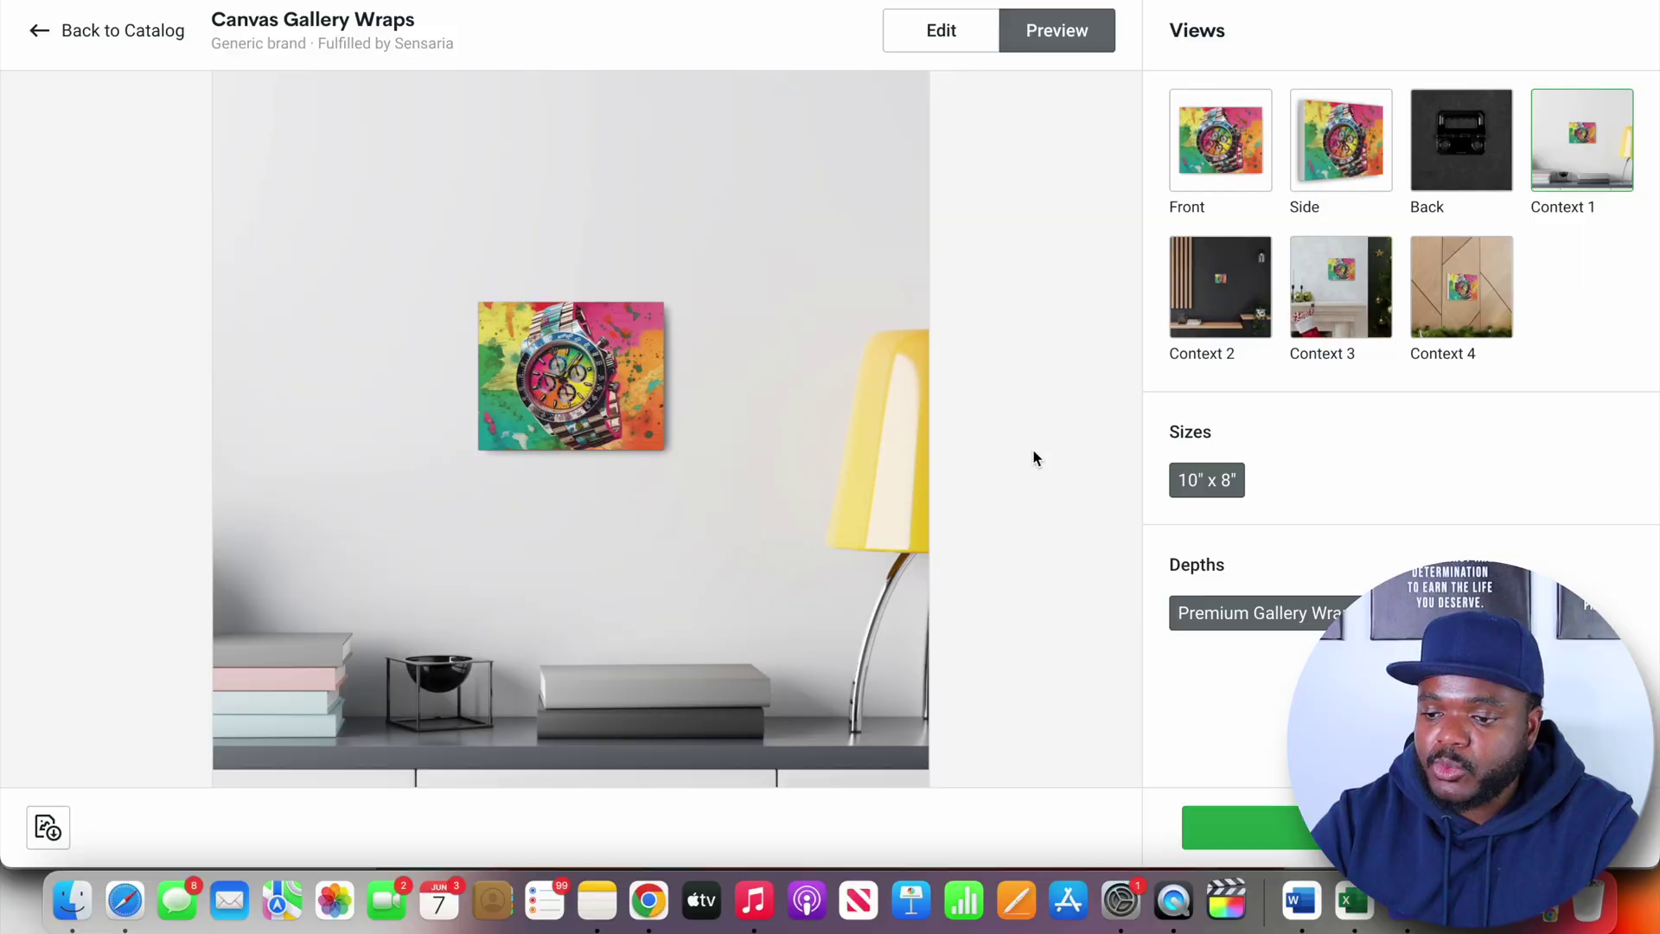
pyautogui.click(948, 32)
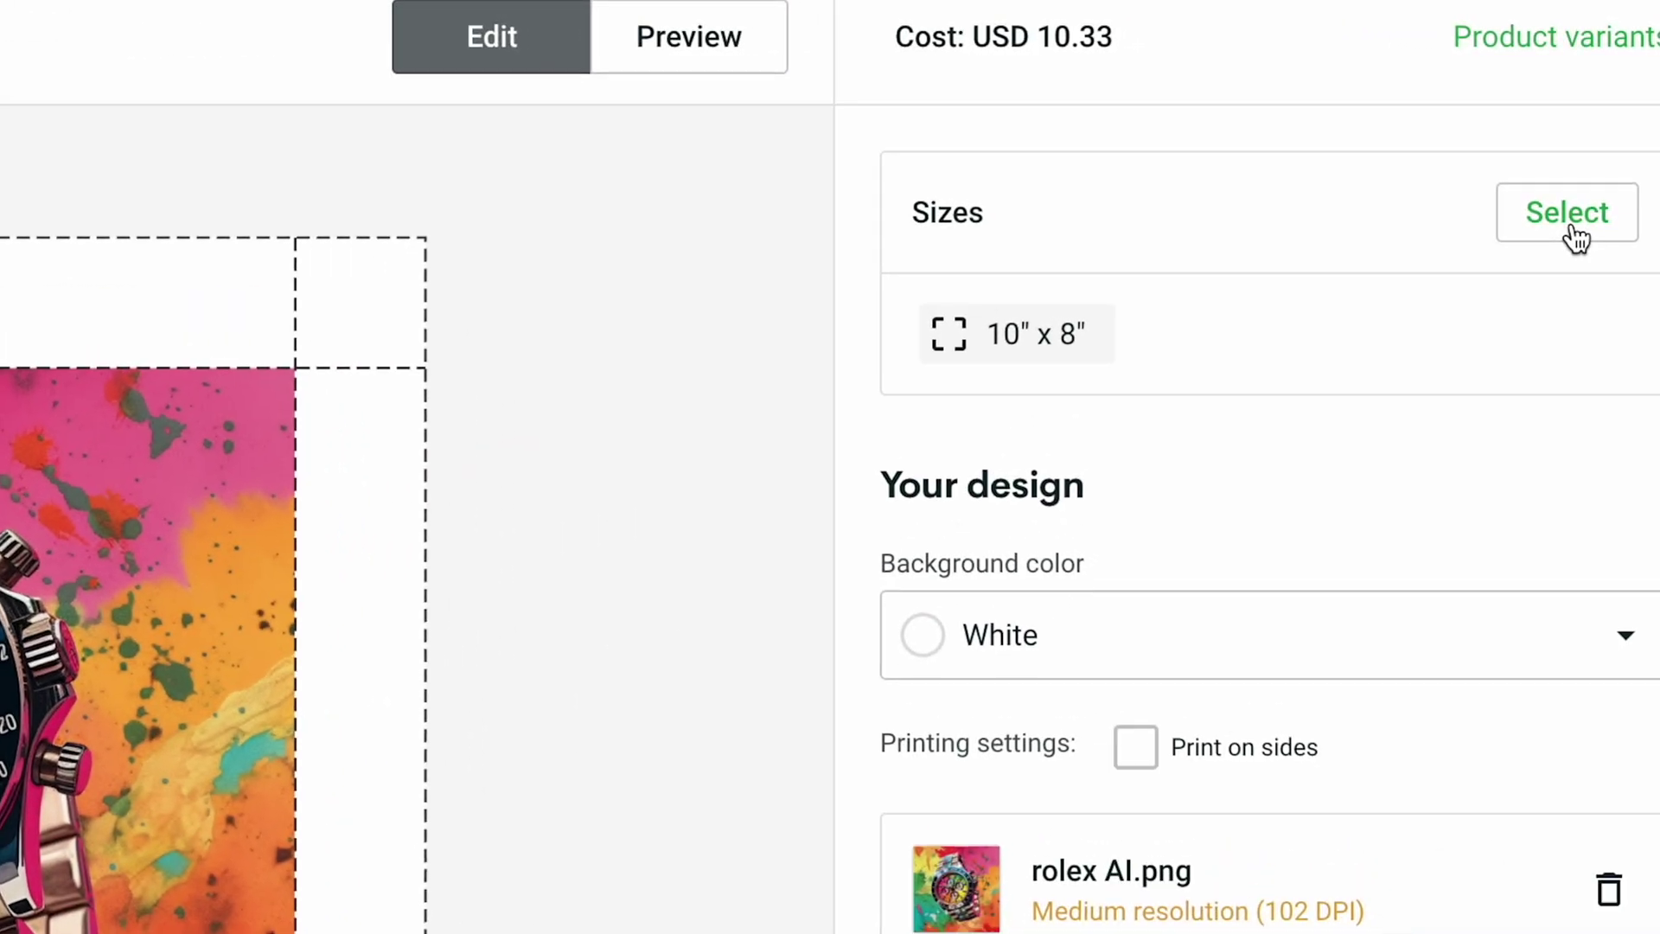
# Change the canvas size to 36" x 36" and check how the watch design fits the print area
pyautogui.click(1570, 227)
pyautogui.scroll(-5, 1482, 519)
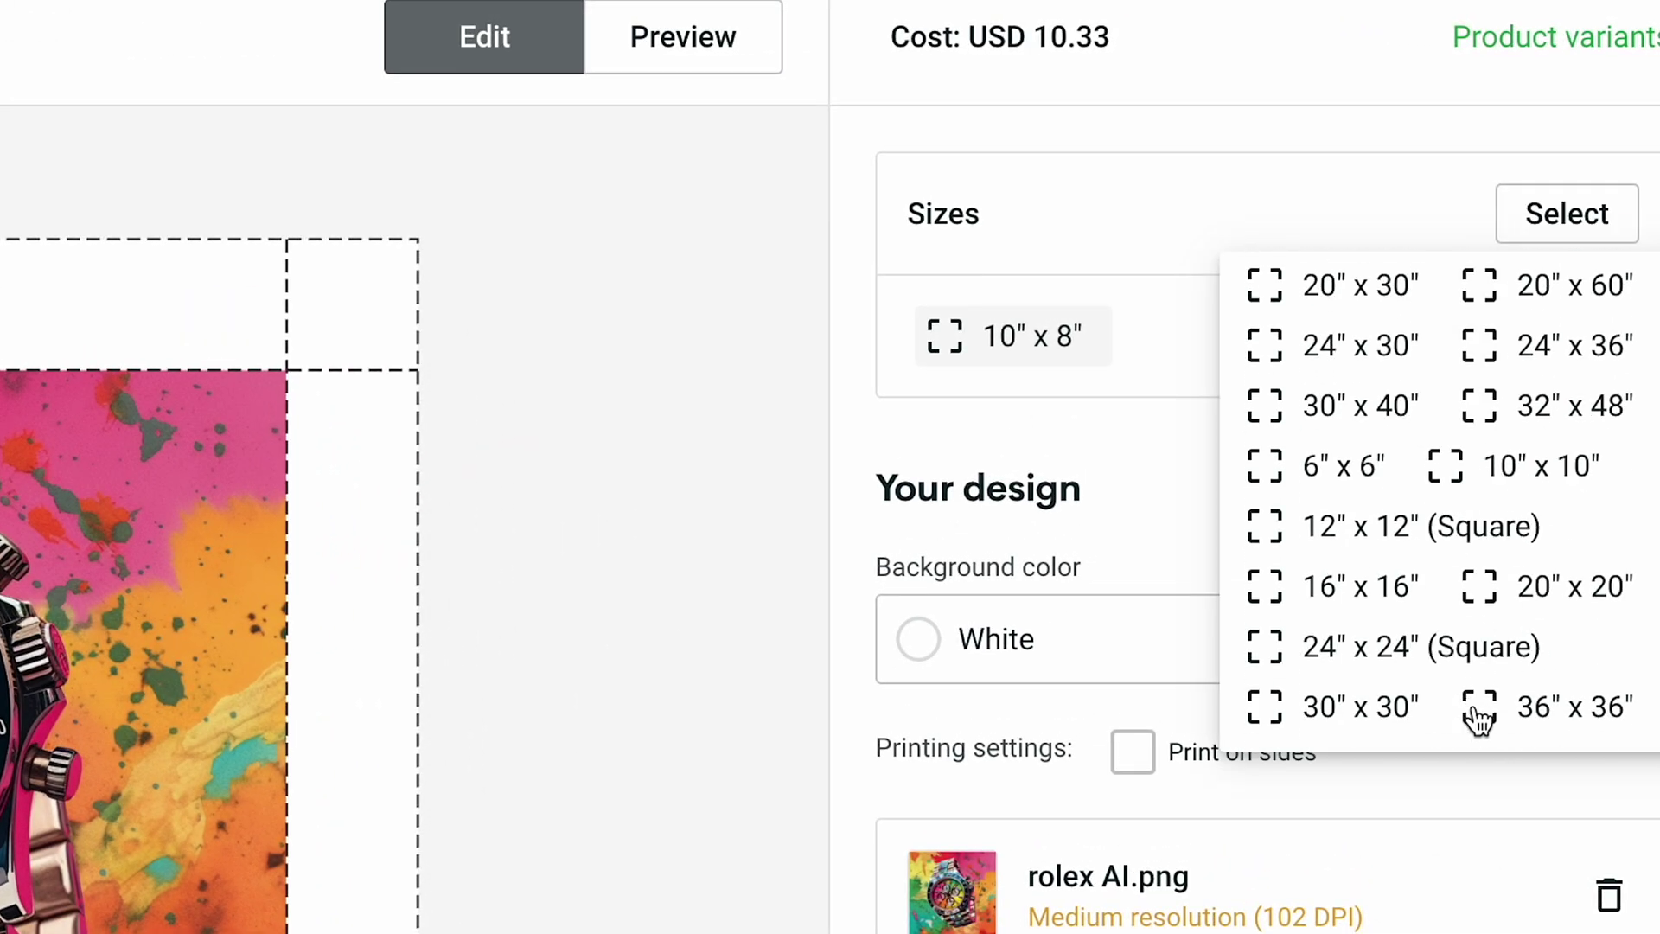
pyautogui.click(1480, 714)
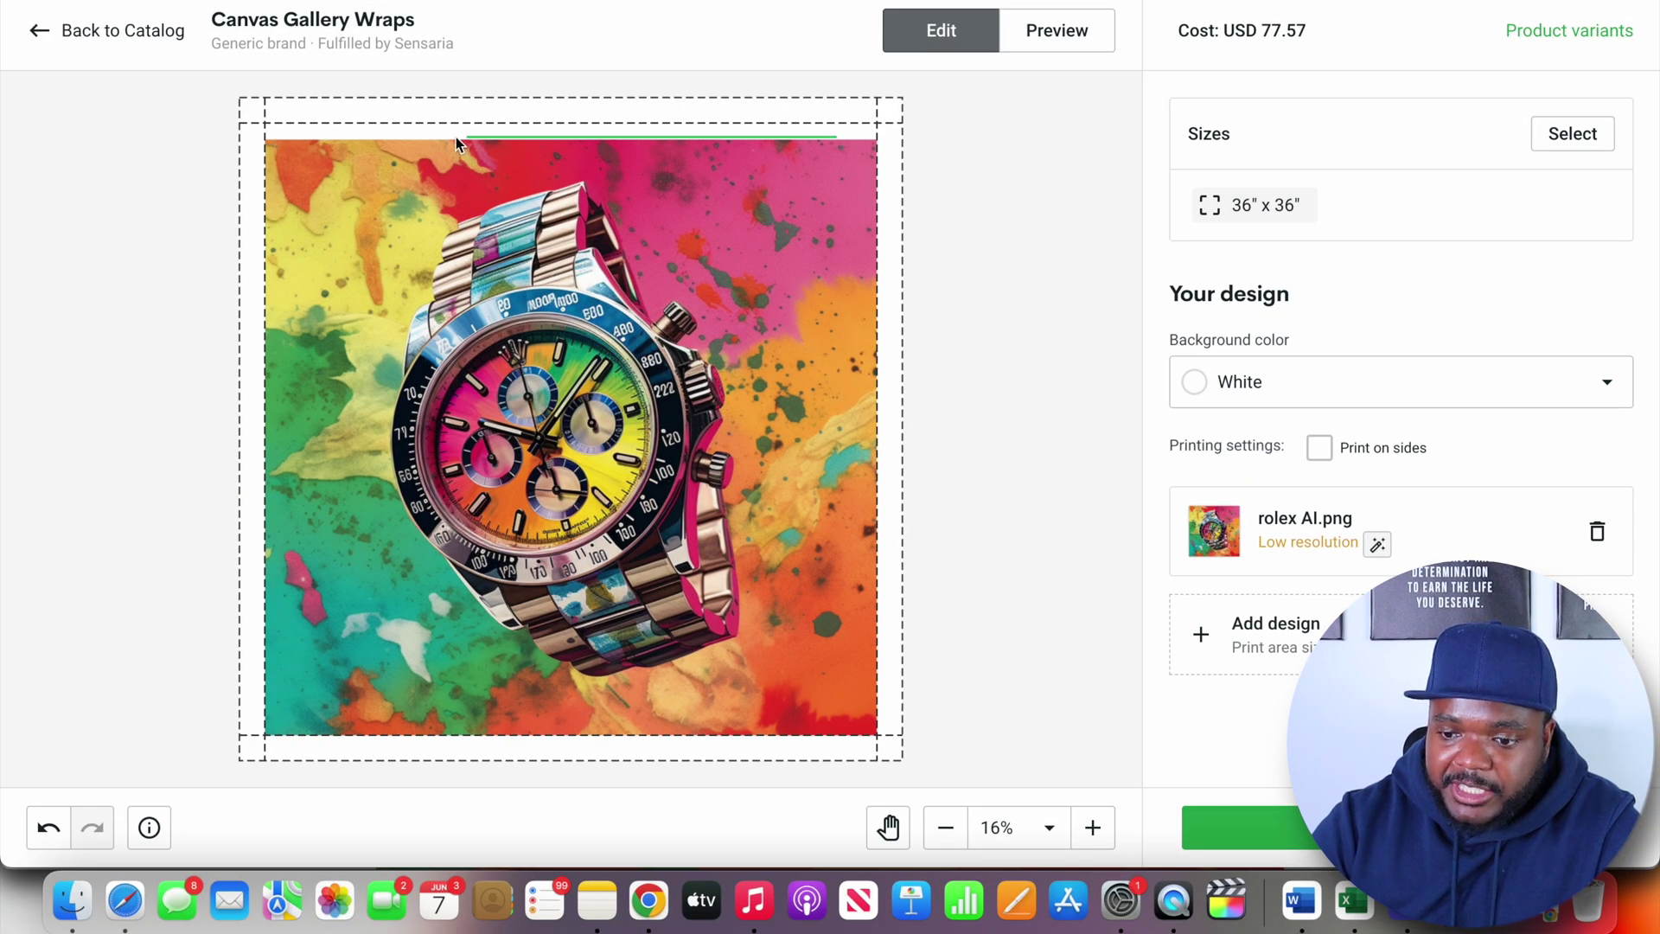
pyautogui.click(387, 161)
pyautogui.click(978, 224)
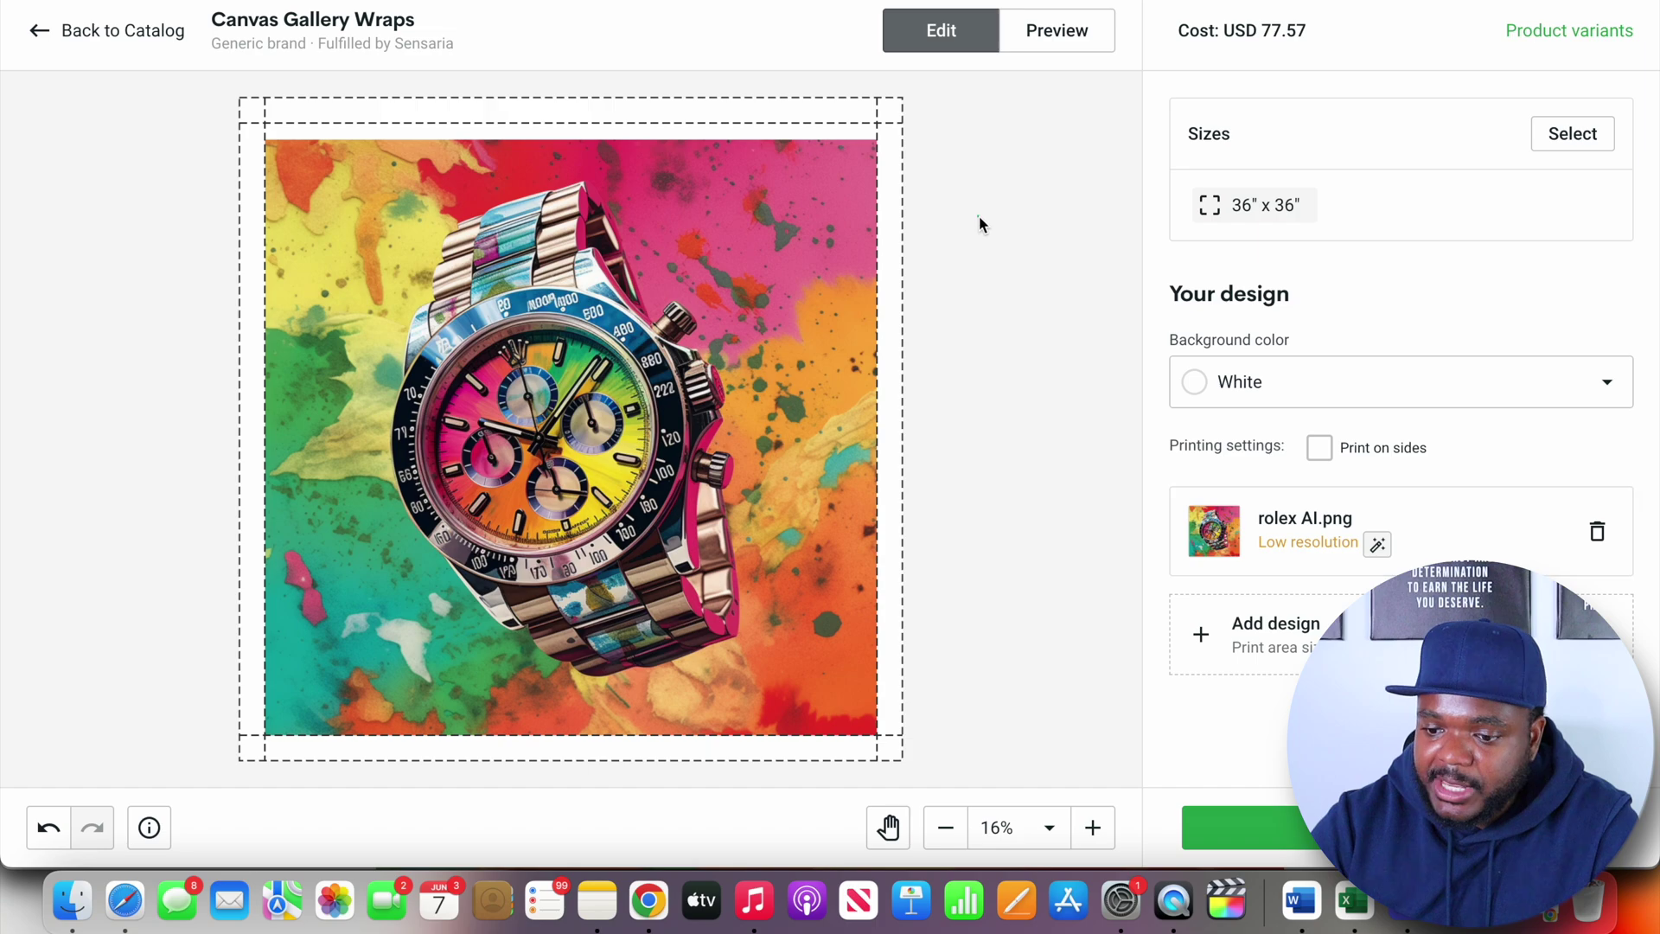
# Scale the watch design to cover the front of the 36" x 36" canvas, and save the product after previewing it
pyautogui.click(621, 508)
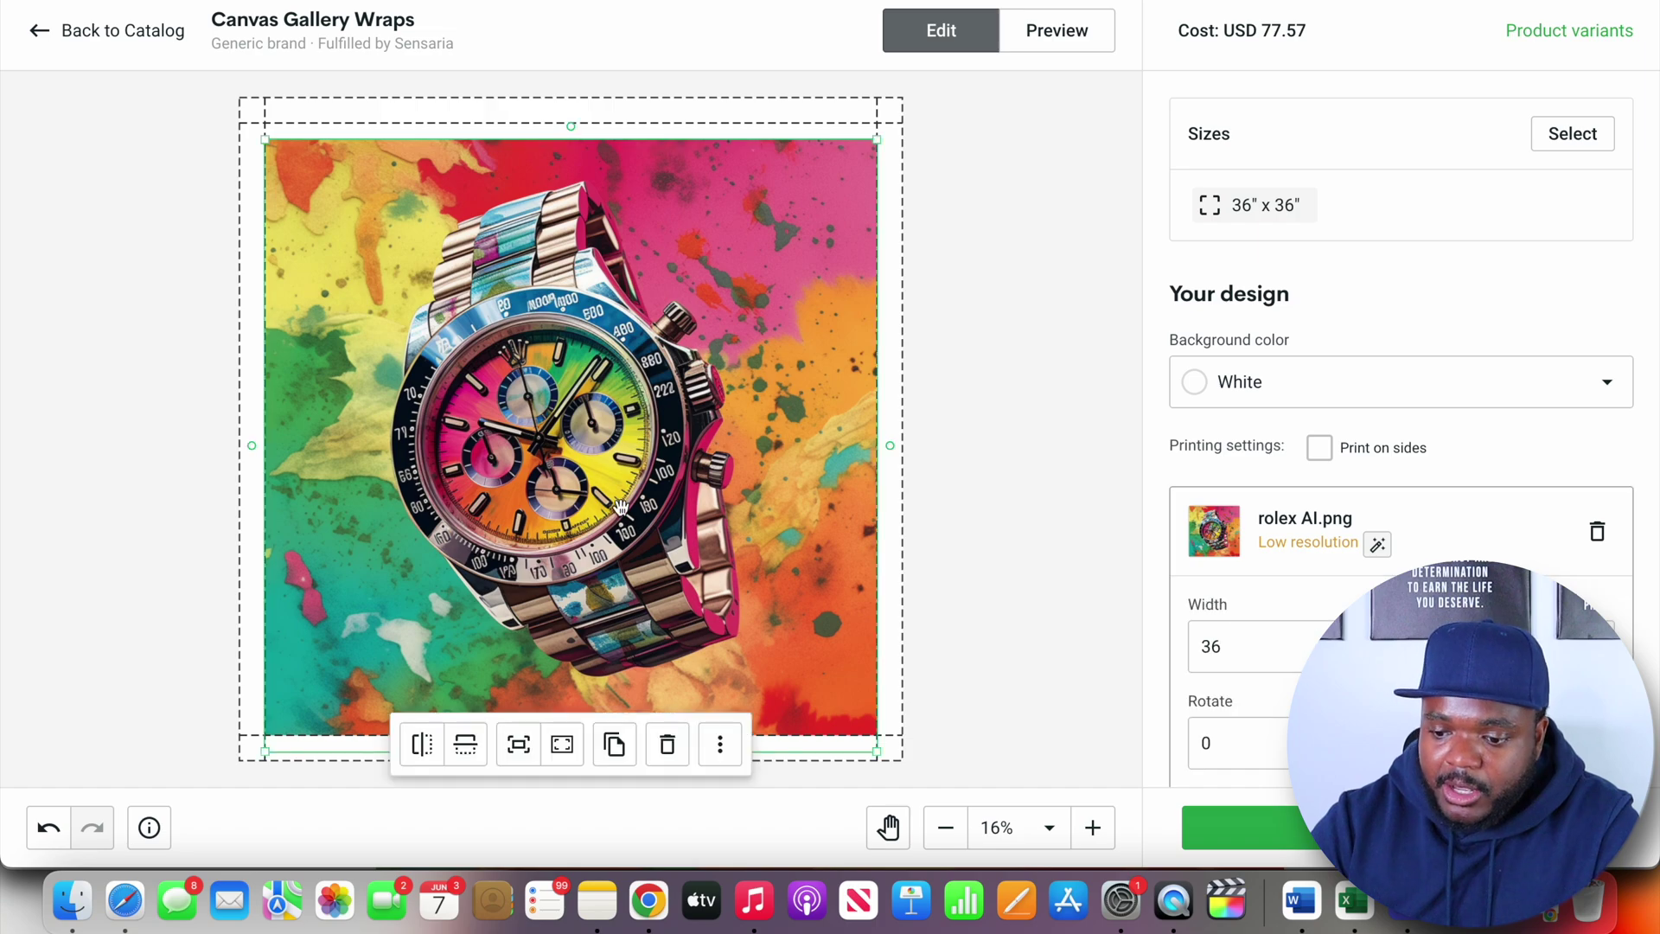
pyautogui.click(524, 754)
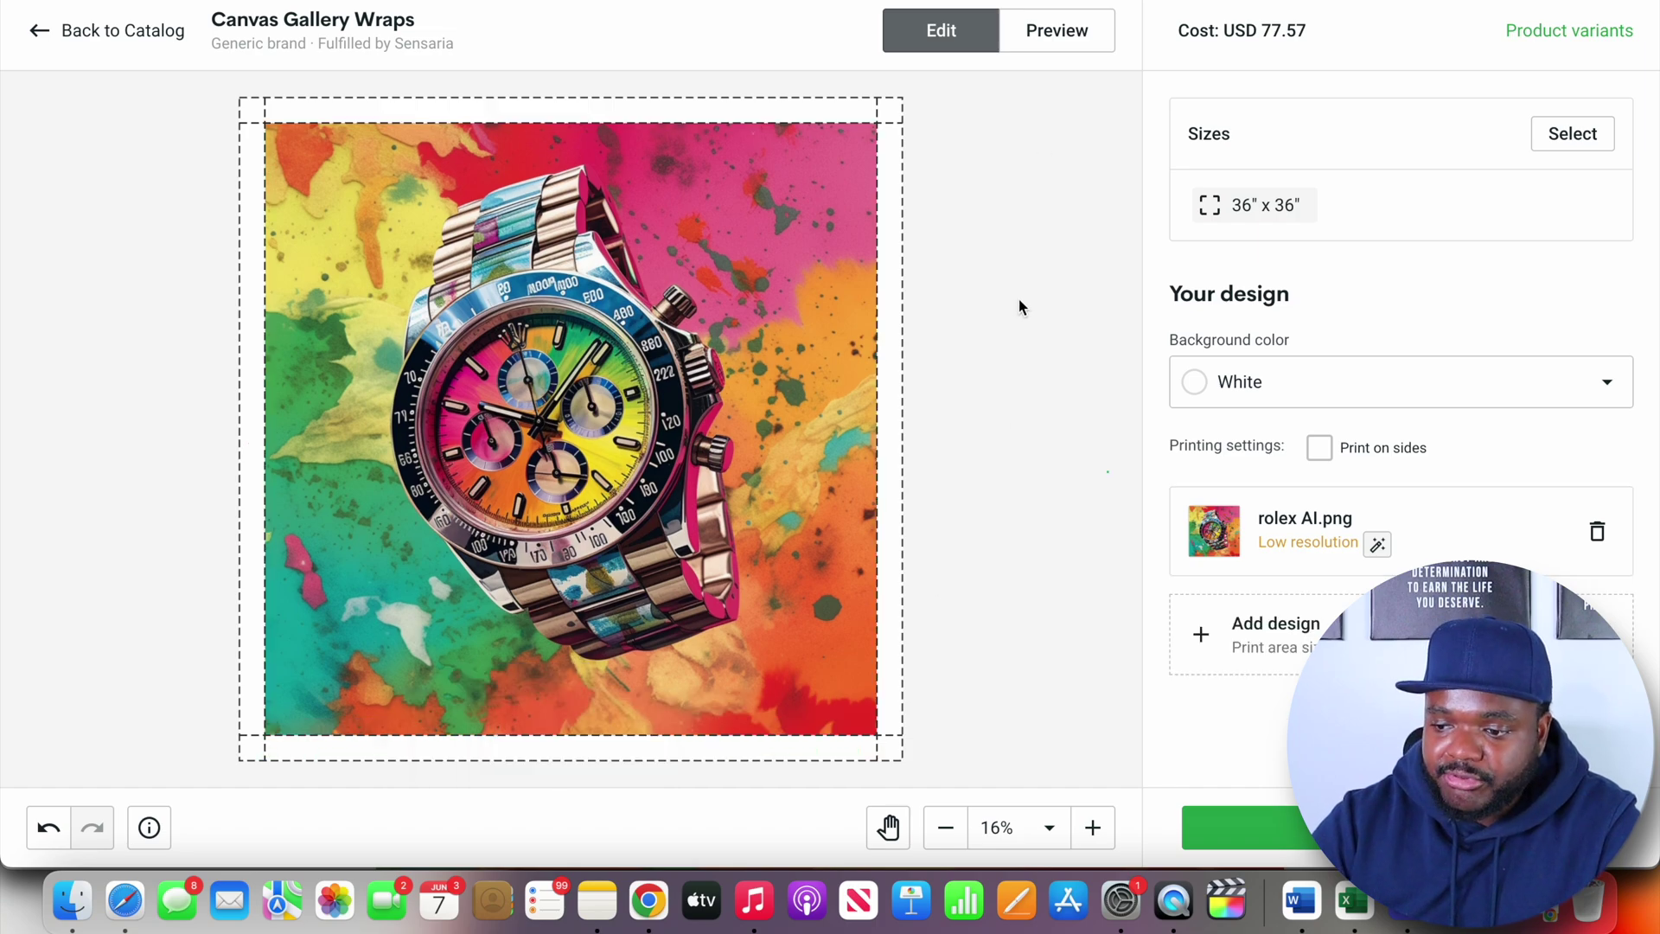
pyautogui.click(1059, 43)
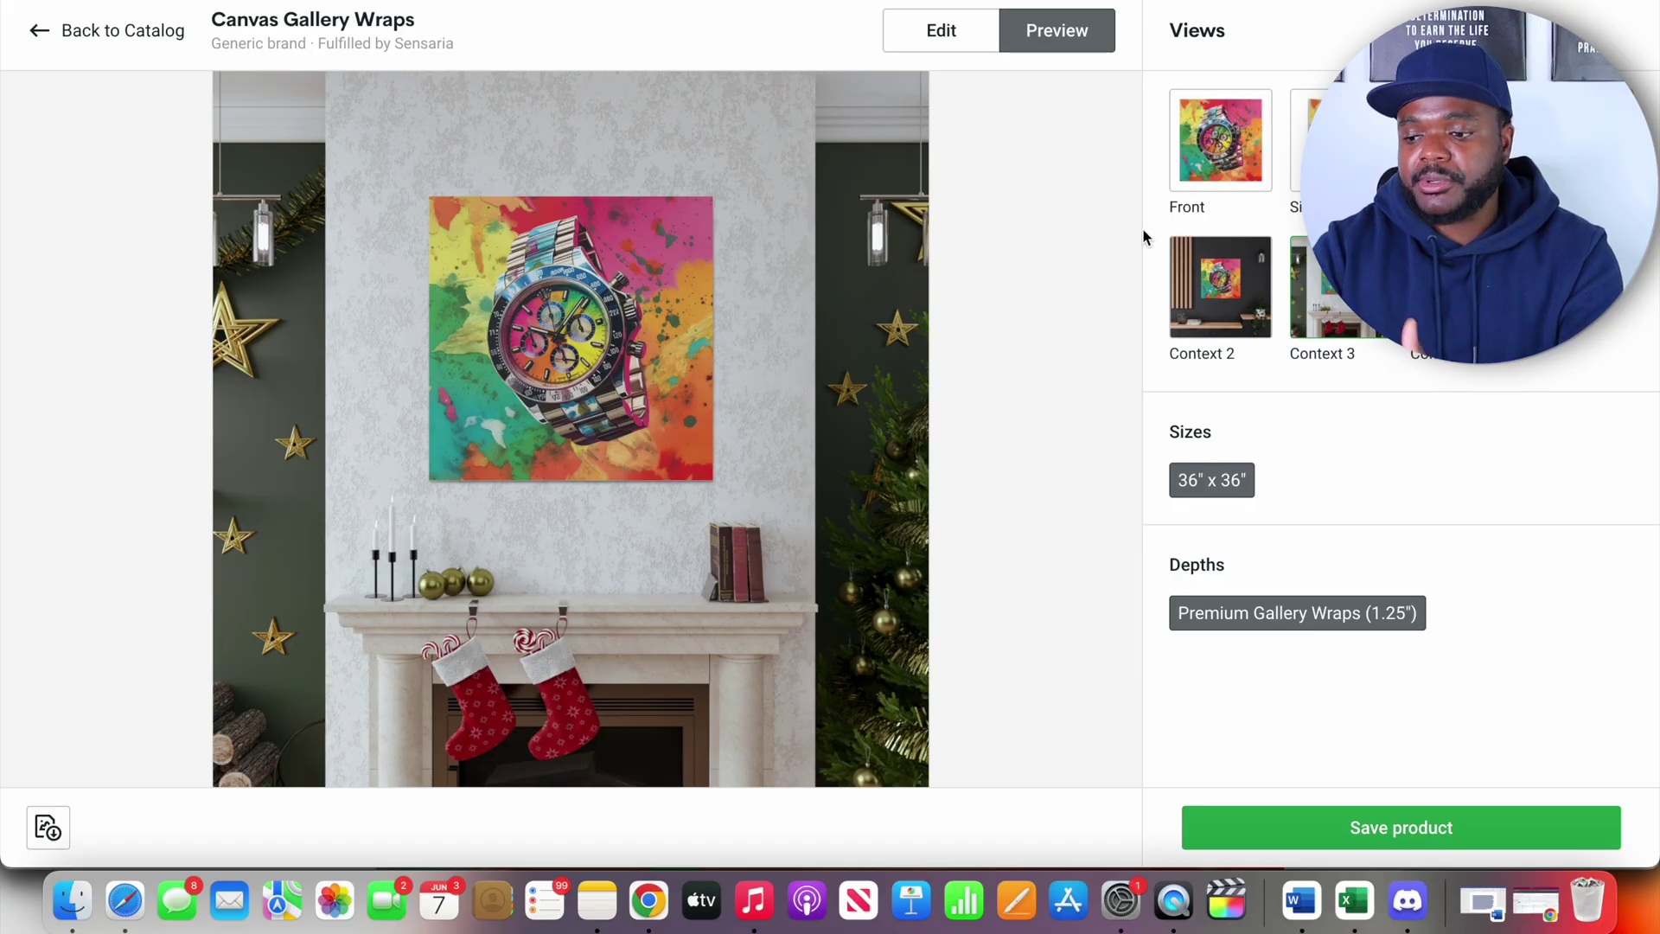
pyautogui.click(1369, 819)
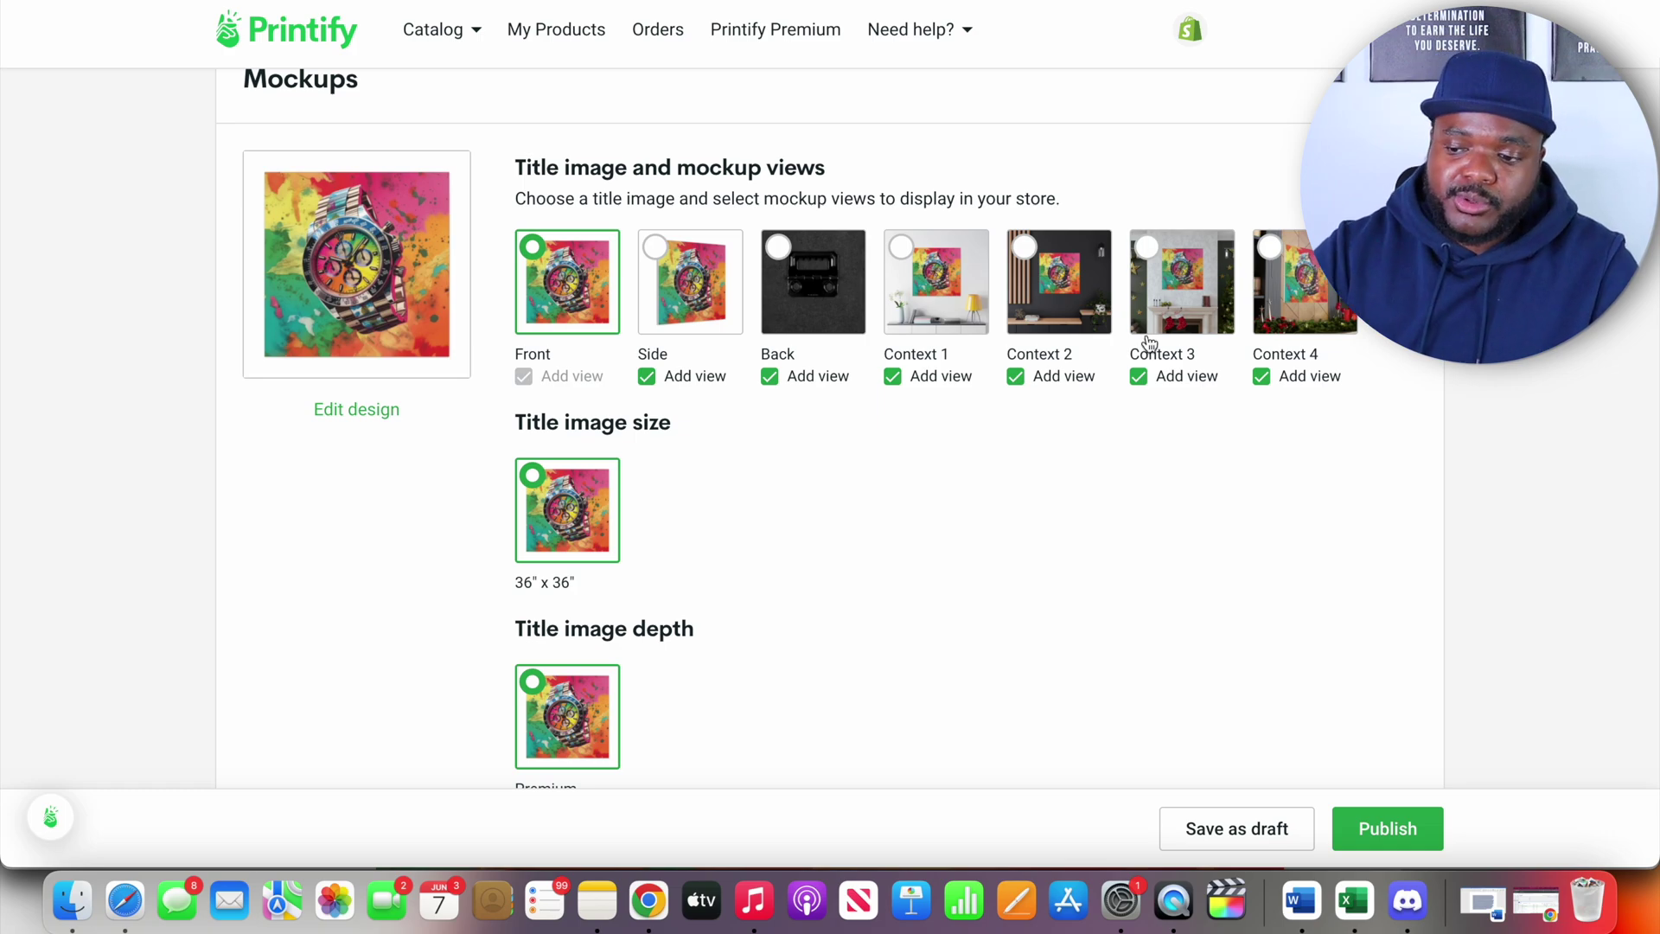
# Review the saved product's mockup views, title image options and listing description, and the available sales channels
pyautogui.scroll(-6, 652, 470)
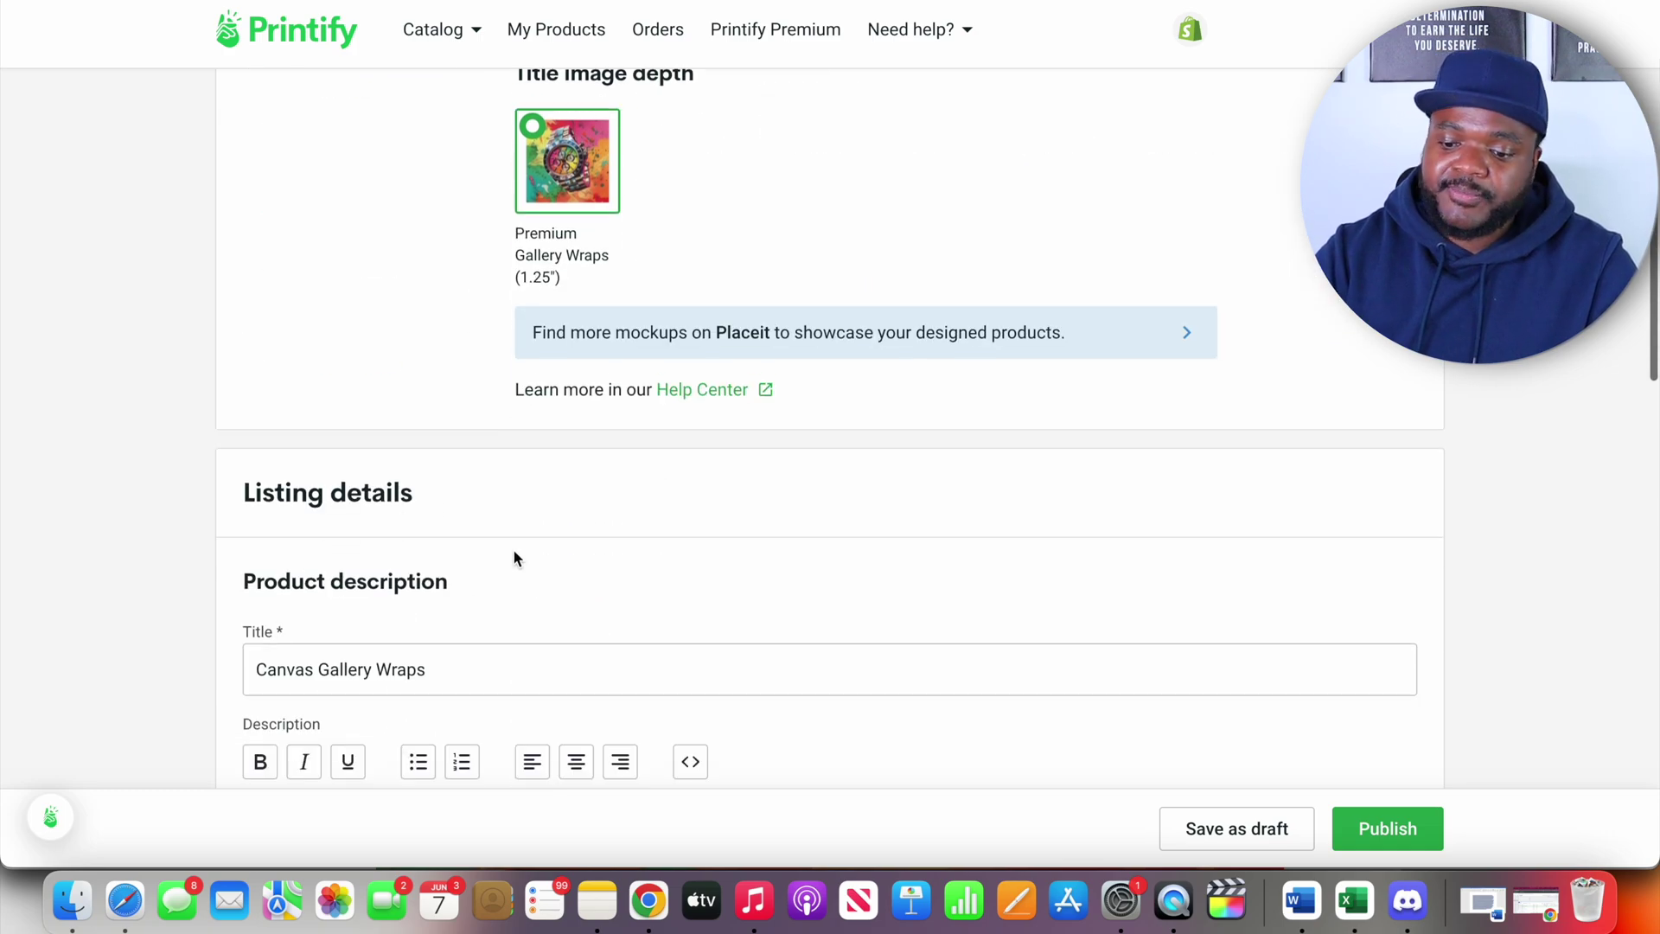
pyautogui.scroll(-5, 467, 566)
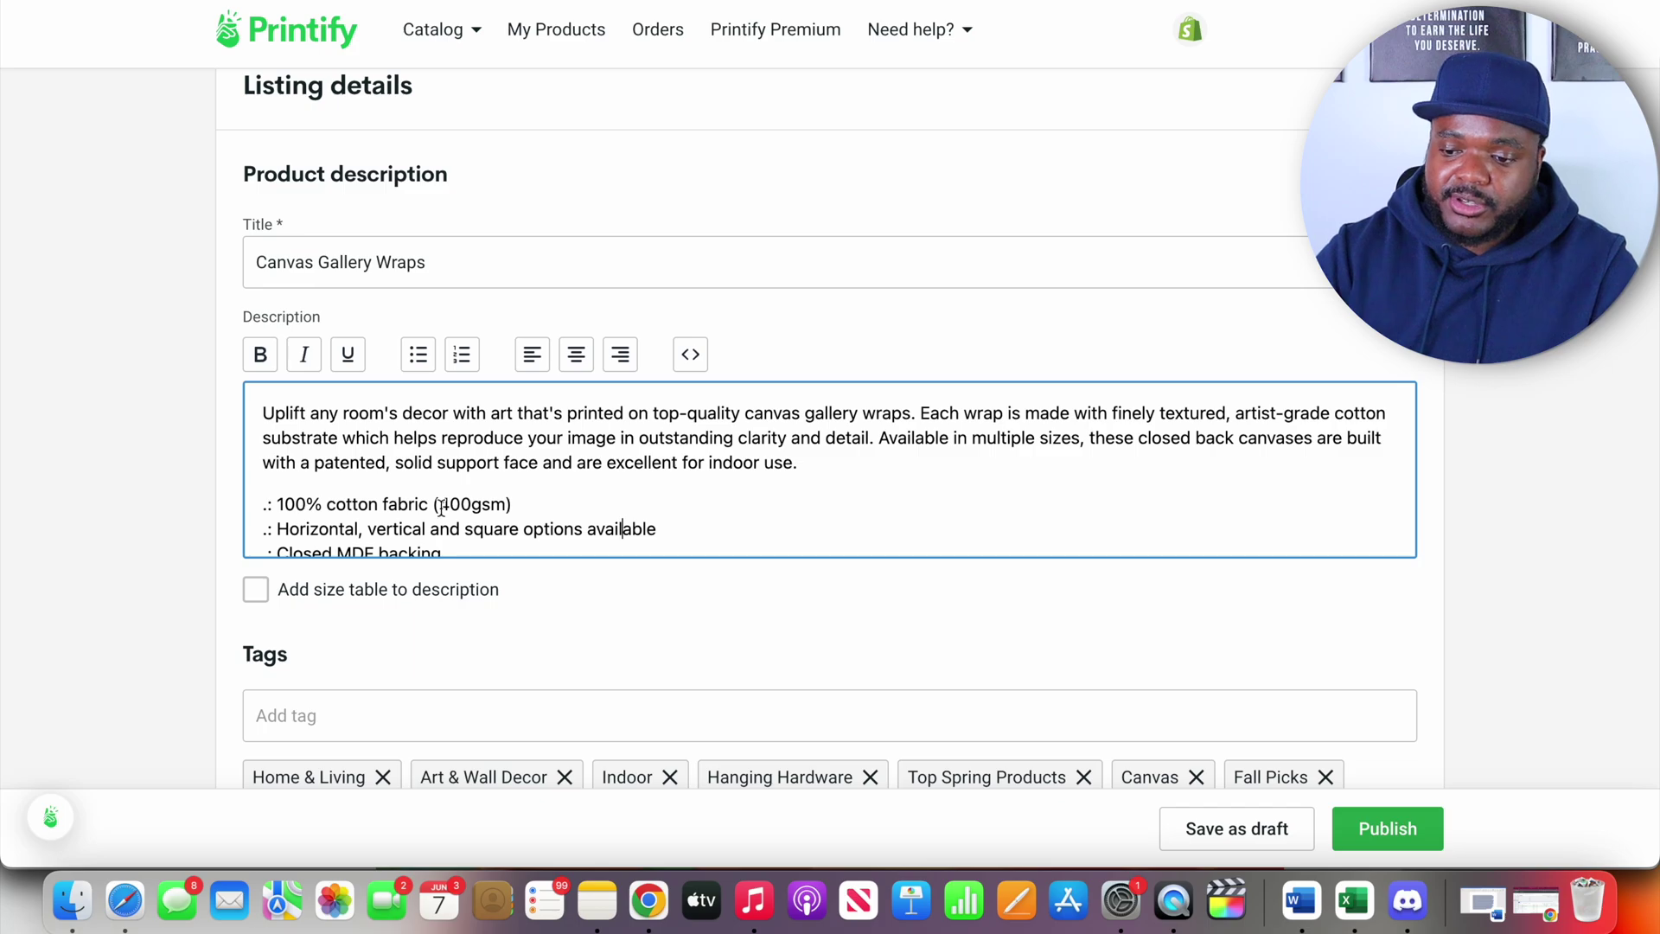
pyautogui.scroll(-2, 441, 508)
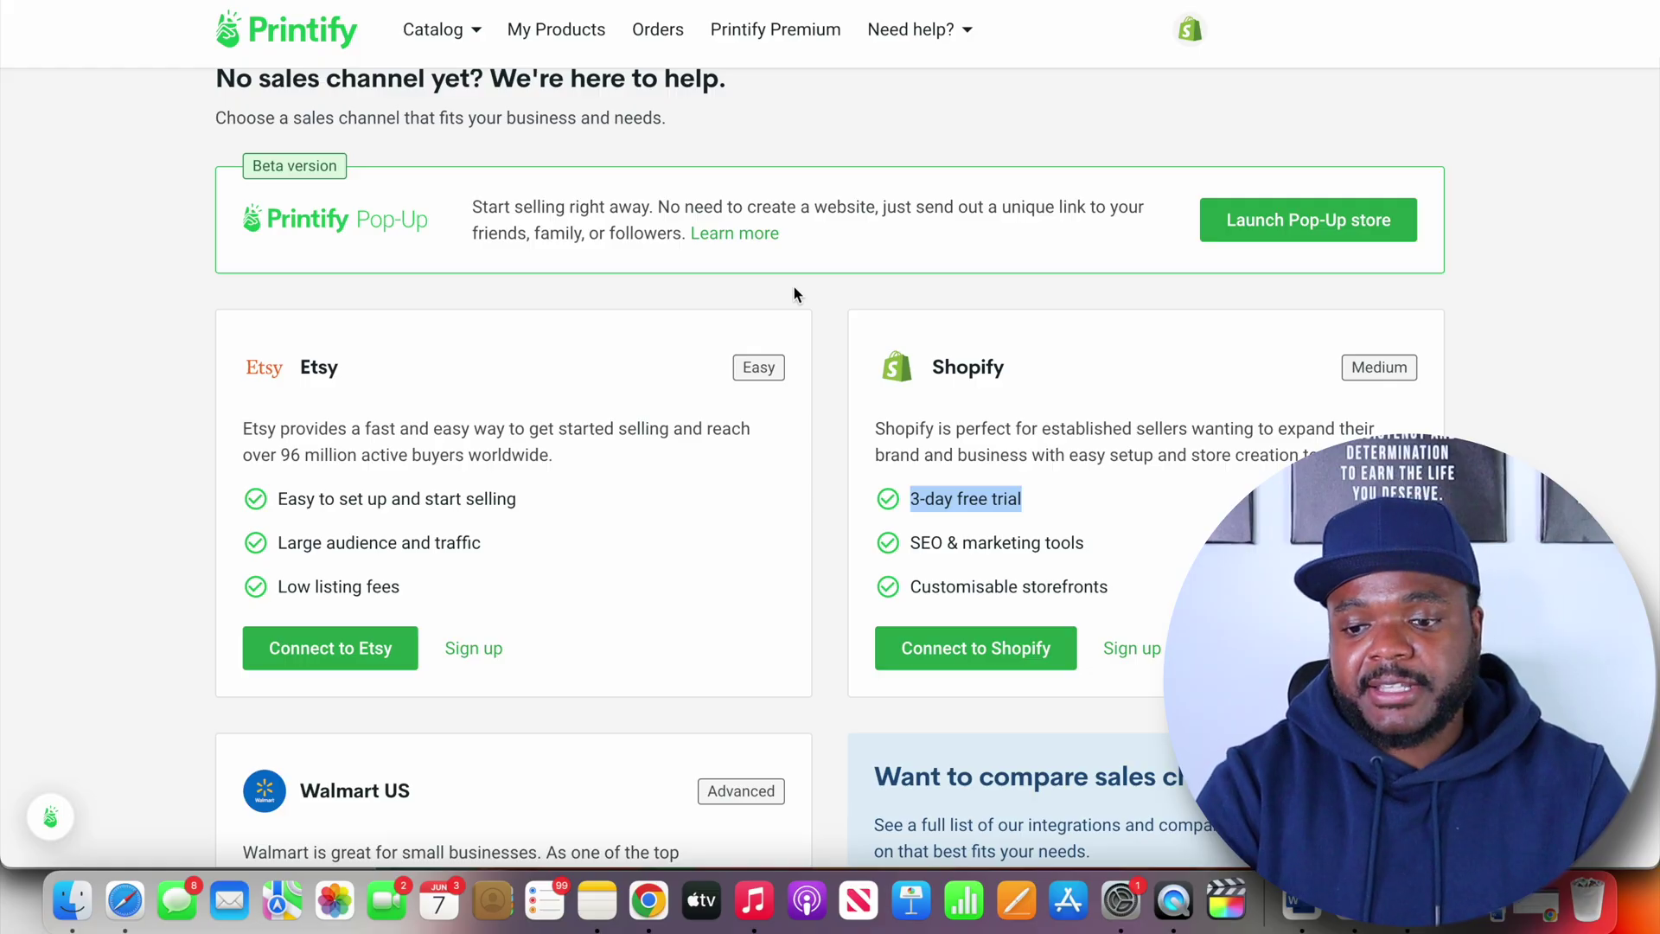
pyautogui.scroll(5, 794, 294)
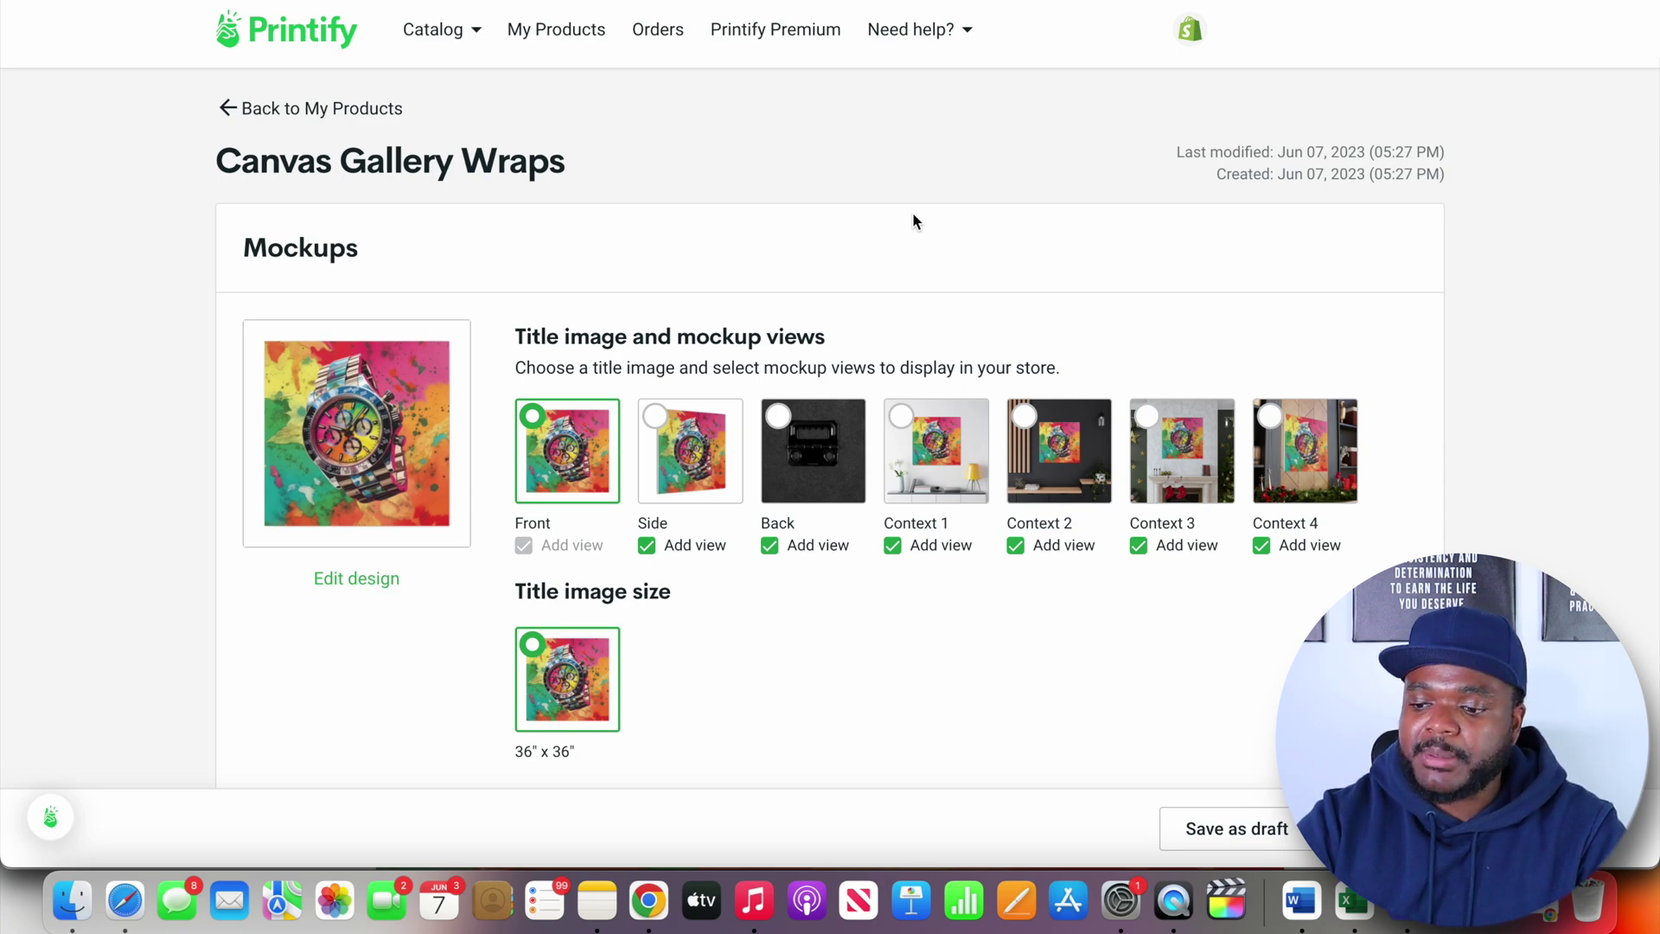
# Title the listing "Custom Rolex Wall Art" and check its description, retail price and profit margin
pyautogui.scroll(-10, 1116, 198)
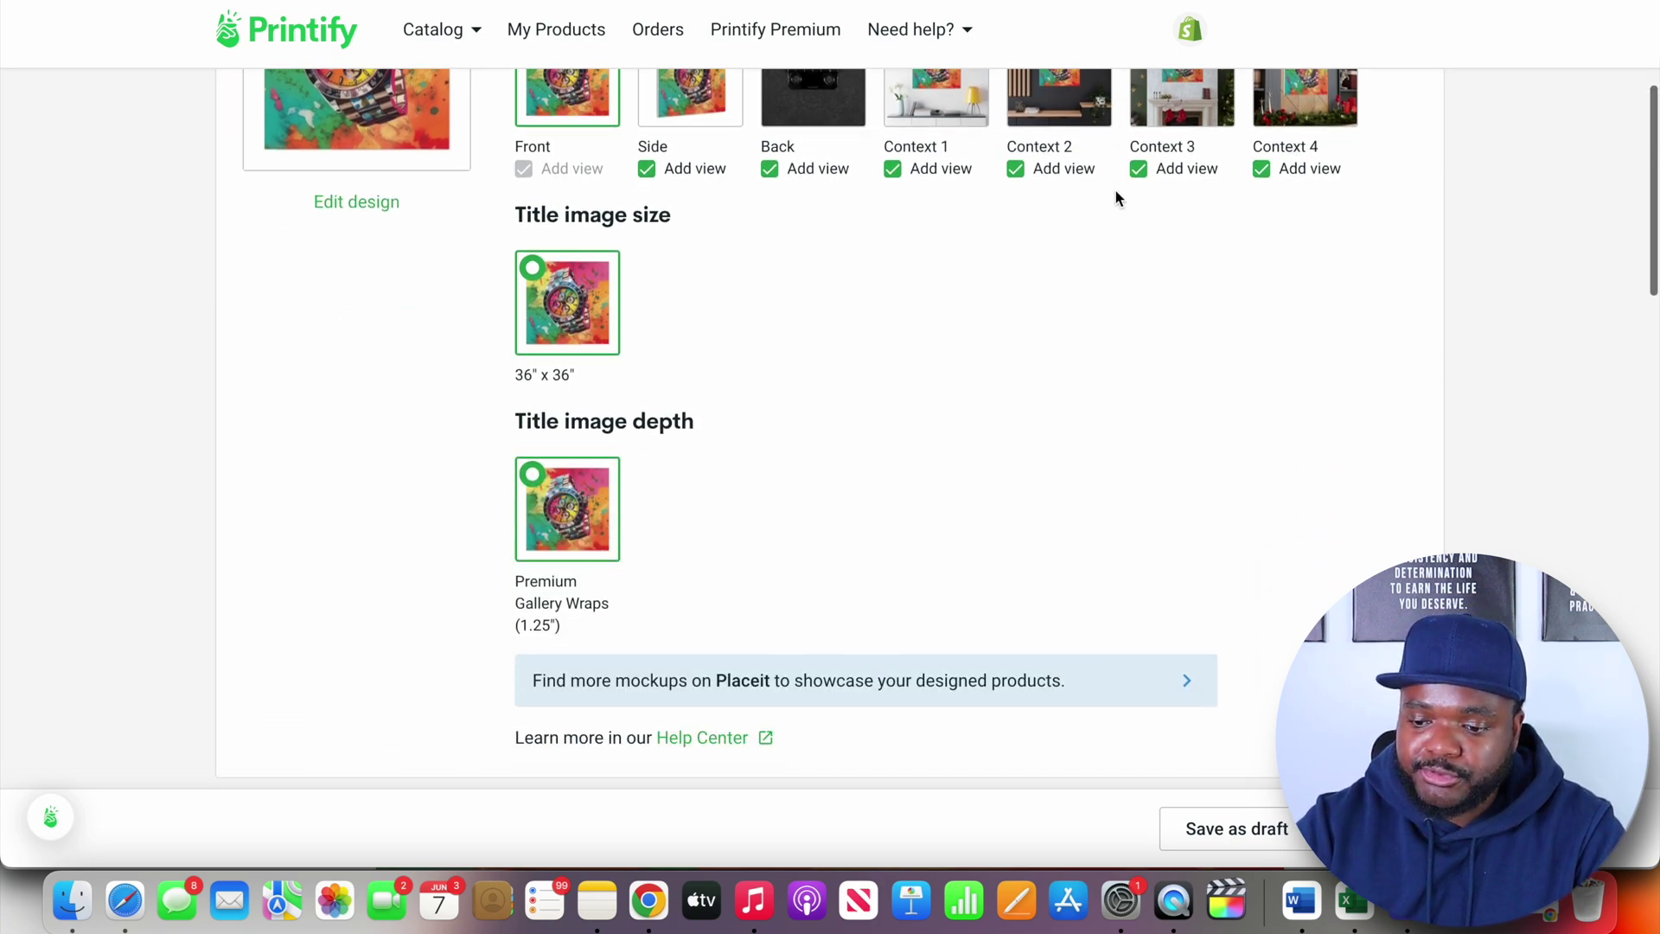
pyautogui.scroll(-2, 1116, 198)
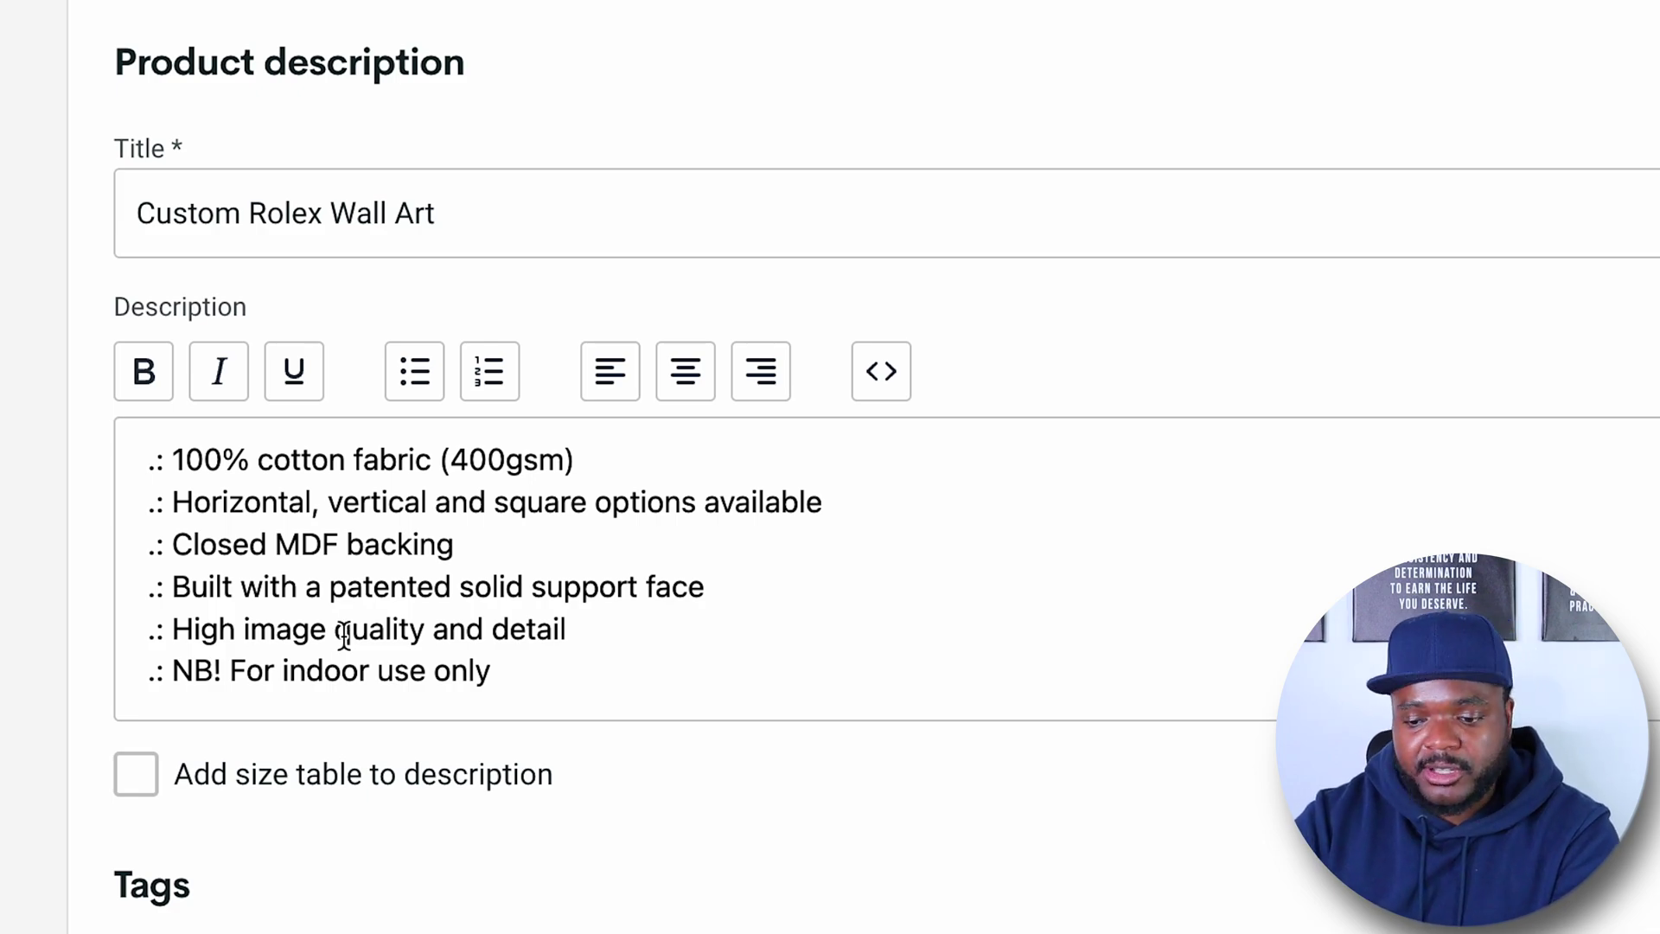
pyautogui.scroll(-1, 346, 605)
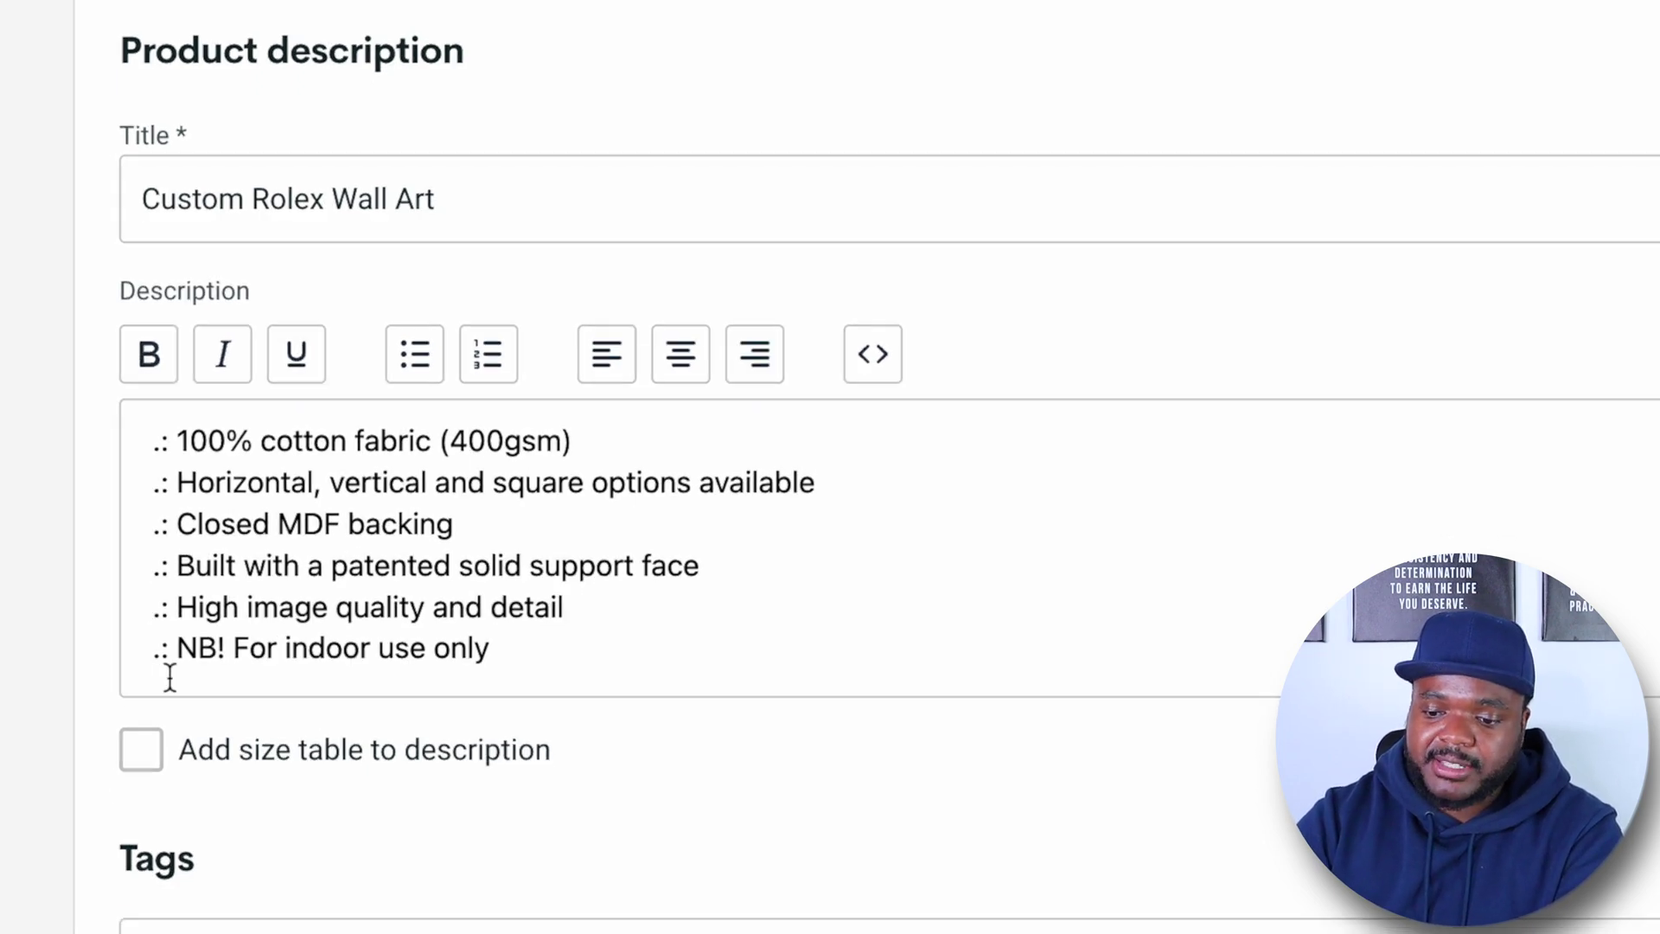
pyautogui.scroll(-15, 167, 678)
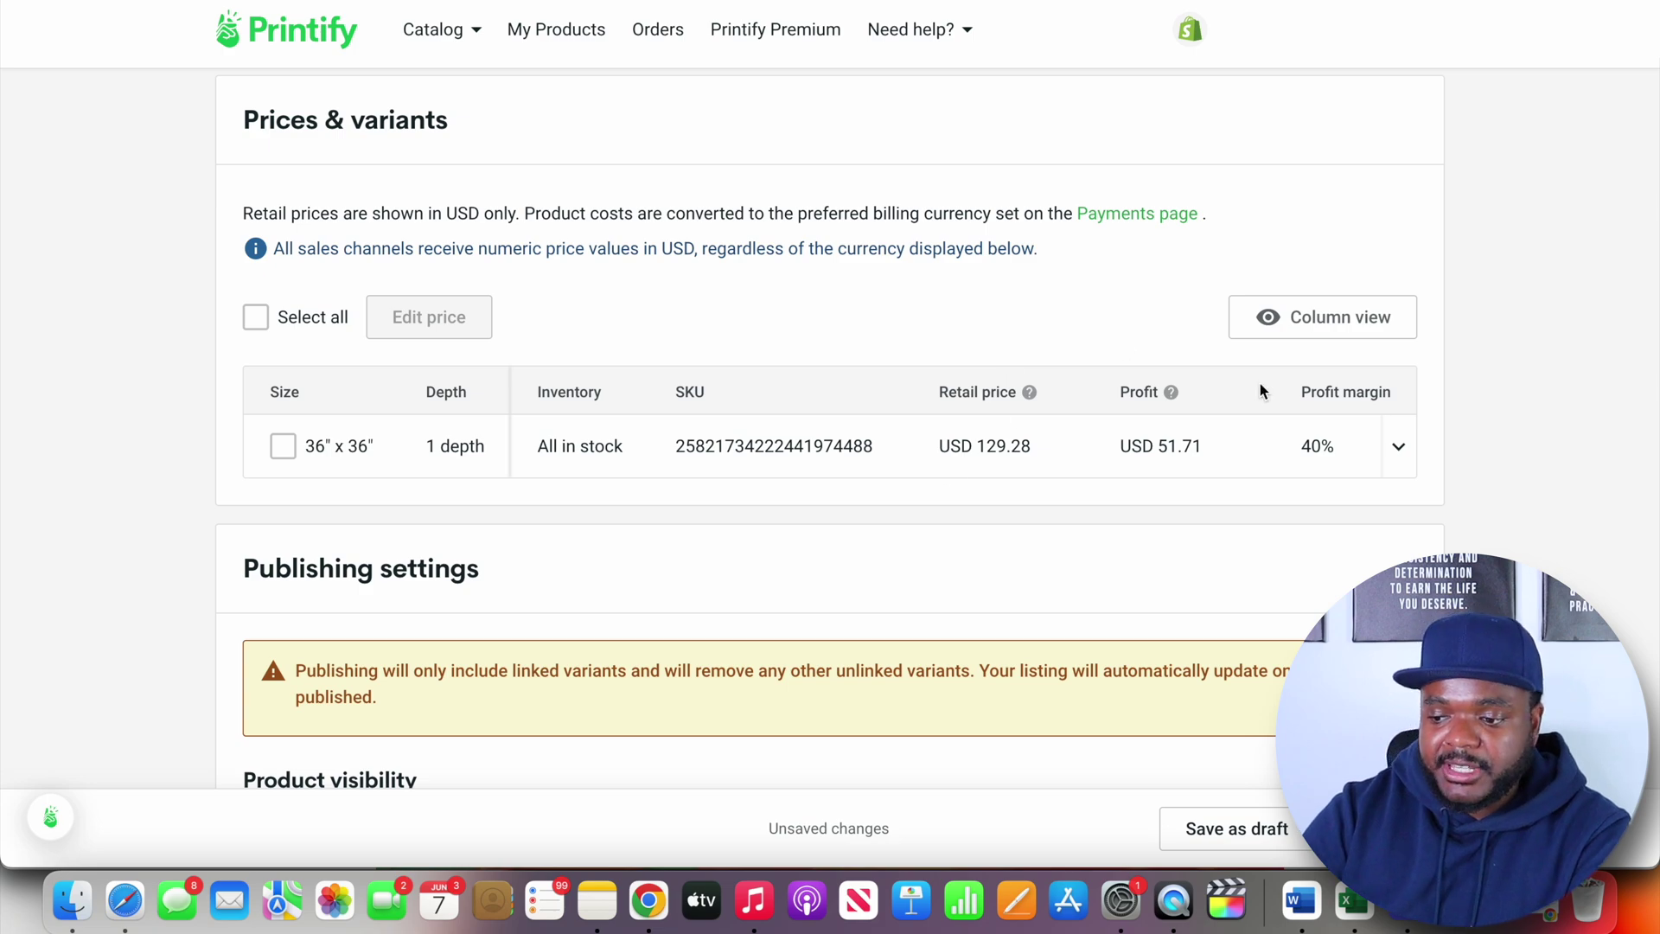
pyautogui.moveTo(1319, 458)
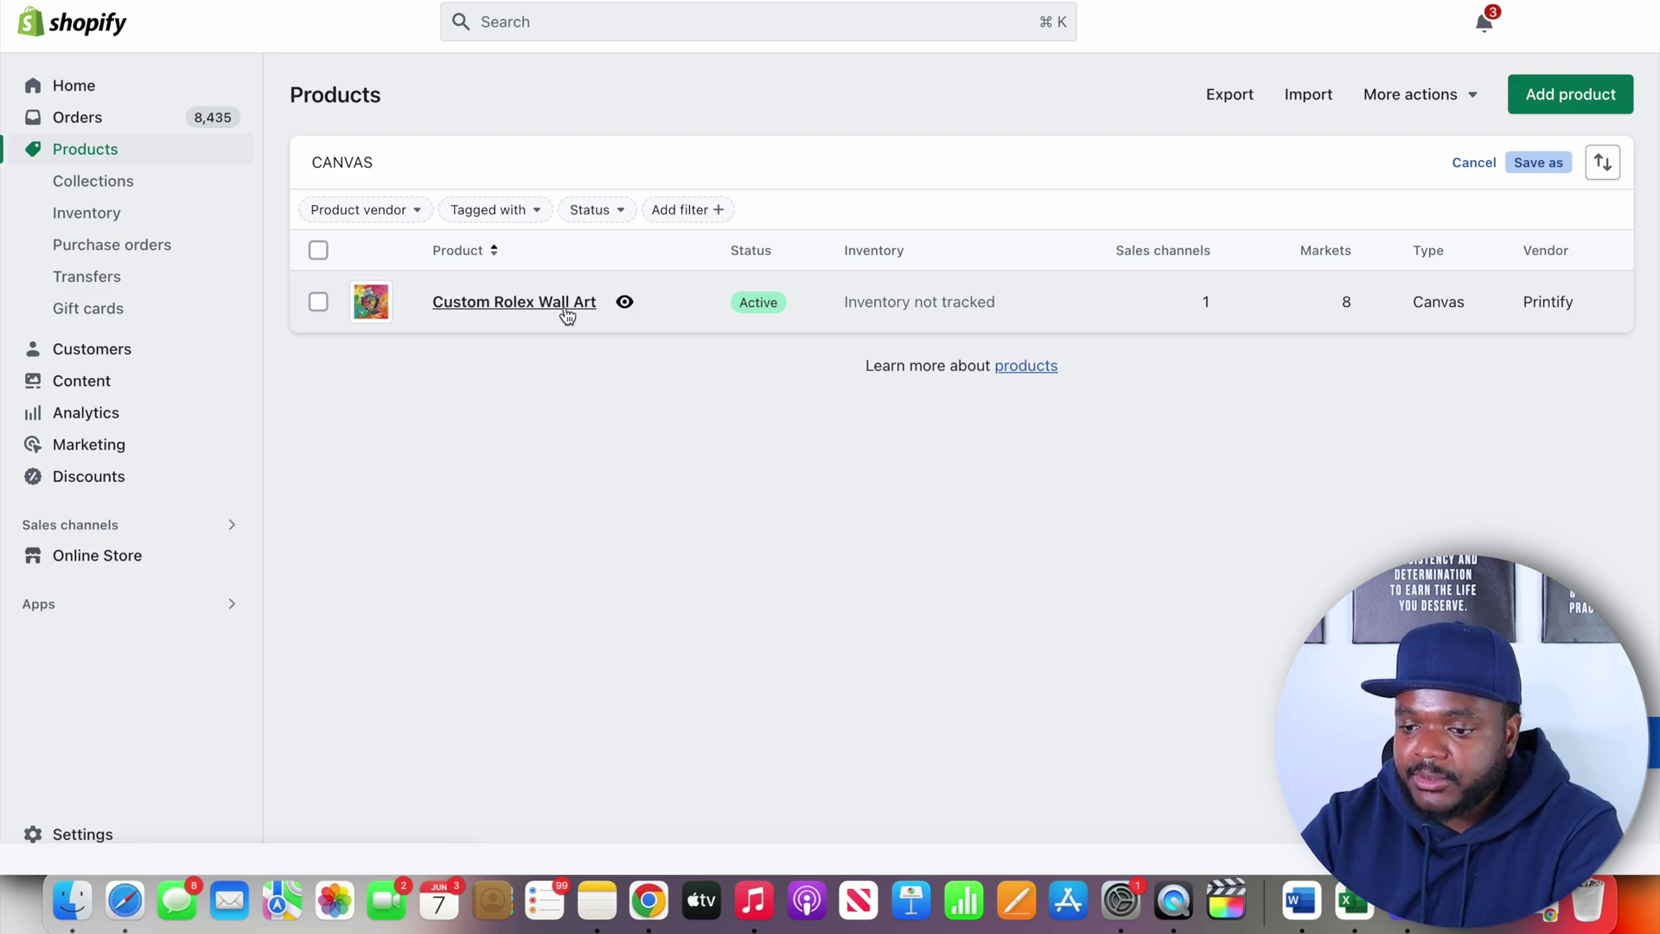
# Open the Custom Rolex Wall Art product in Shopify and review its description, media, size variants and prices
pyautogui.click(563, 304)
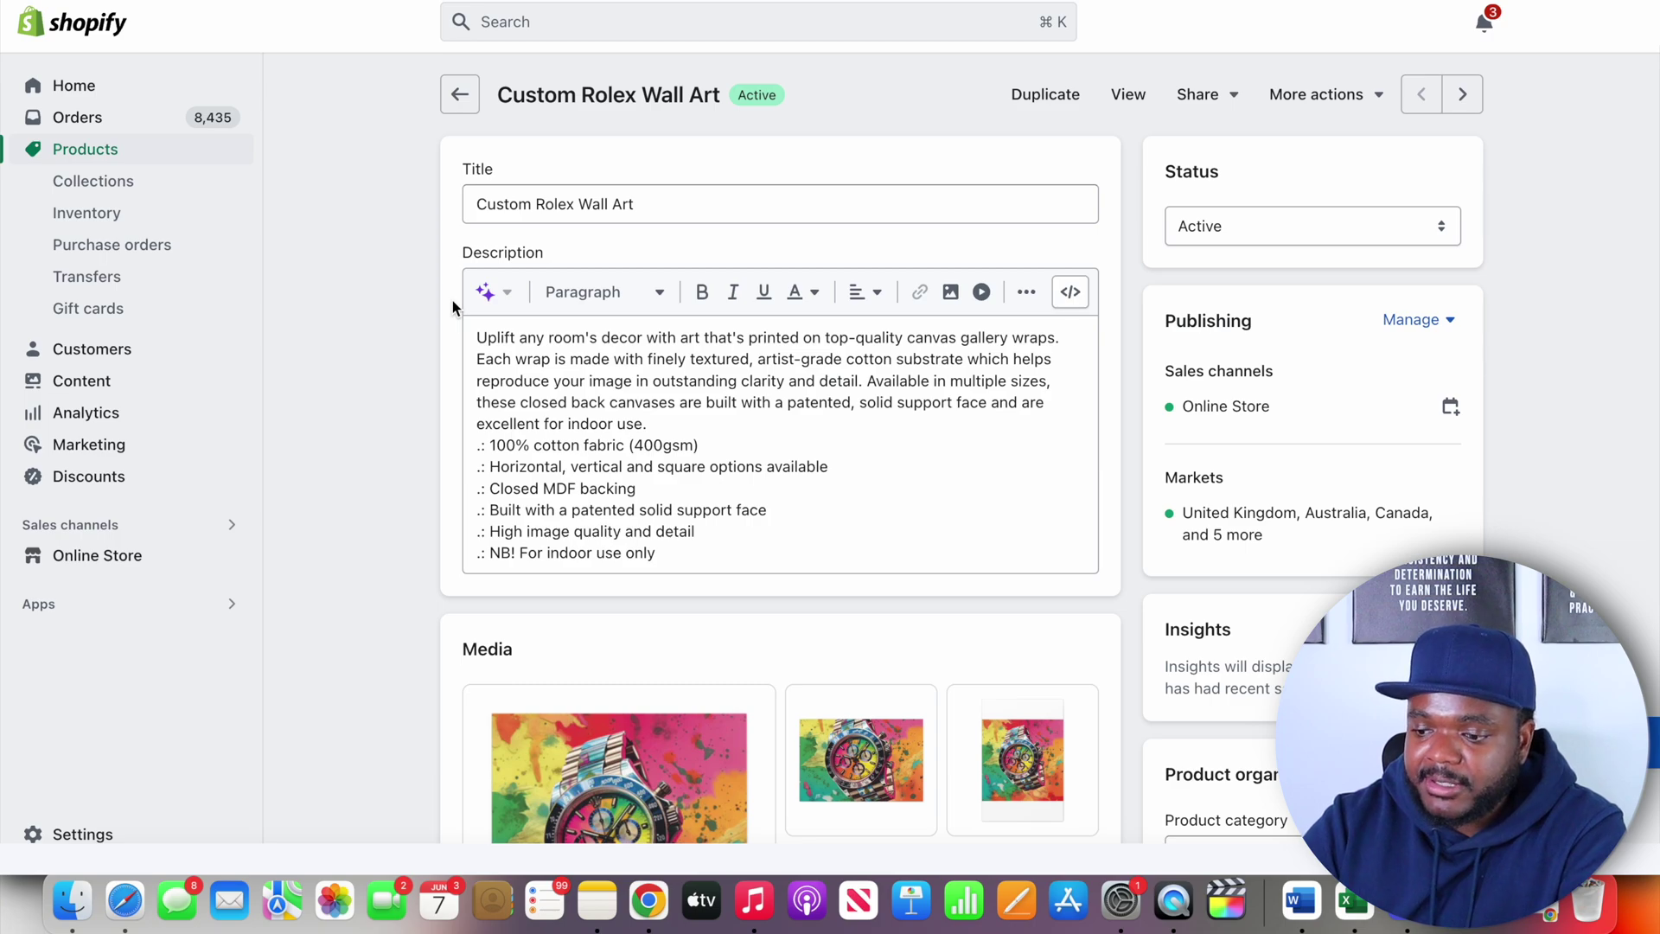
pyautogui.scroll(-10, 673, 484)
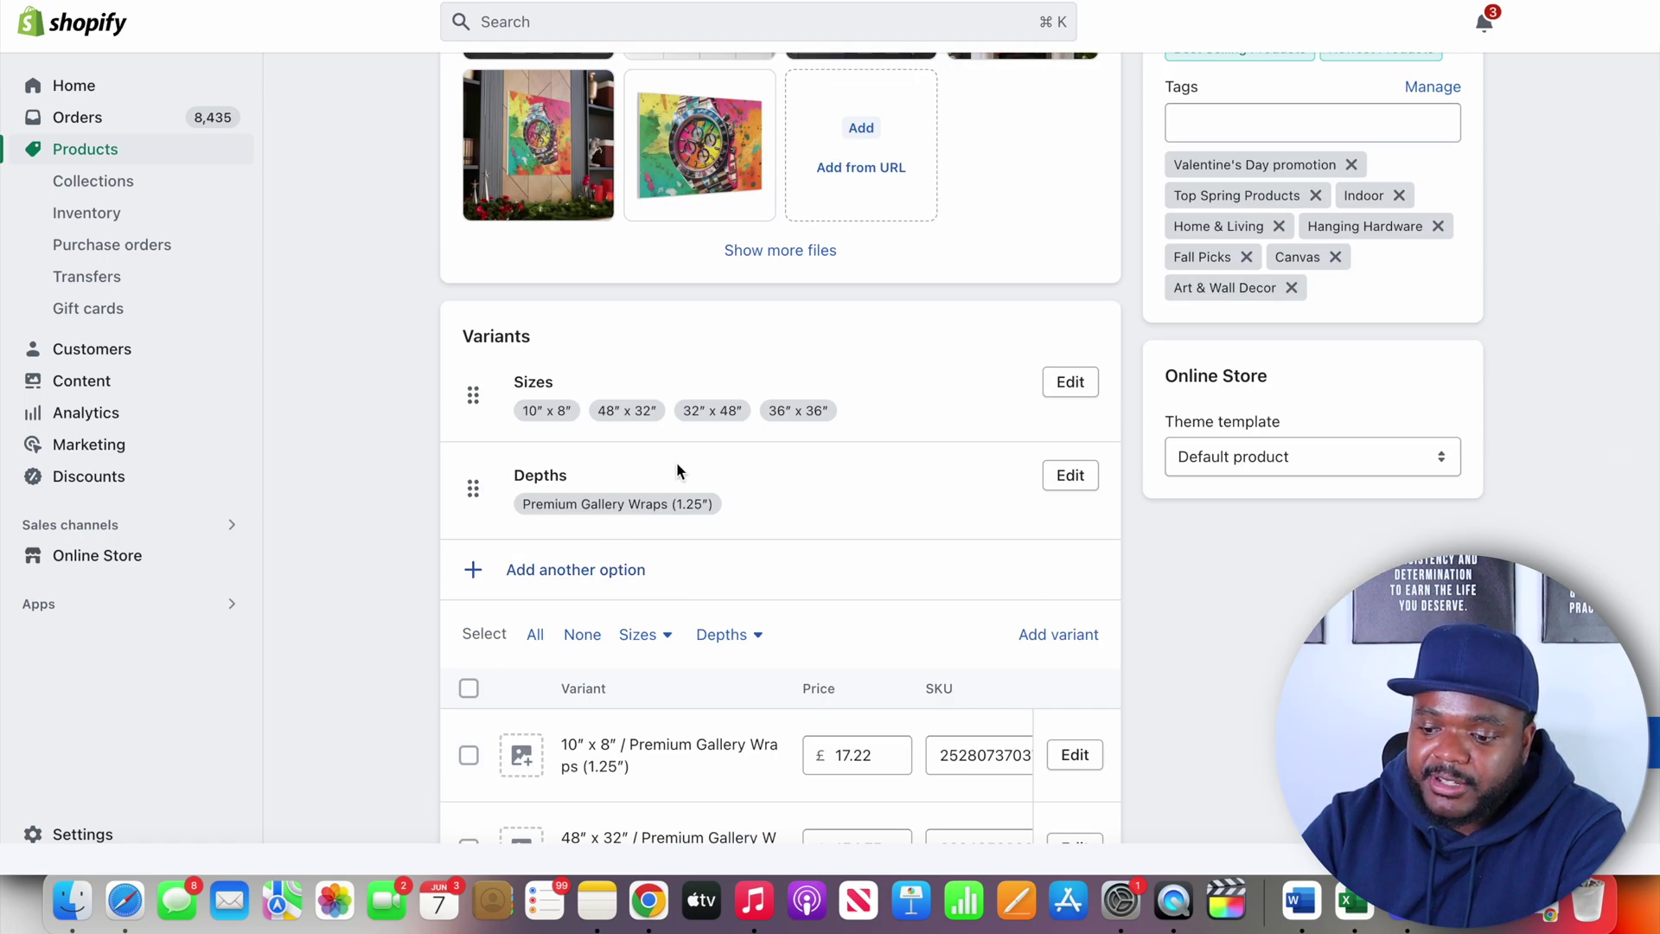
pyautogui.scroll(-3, 677, 470)
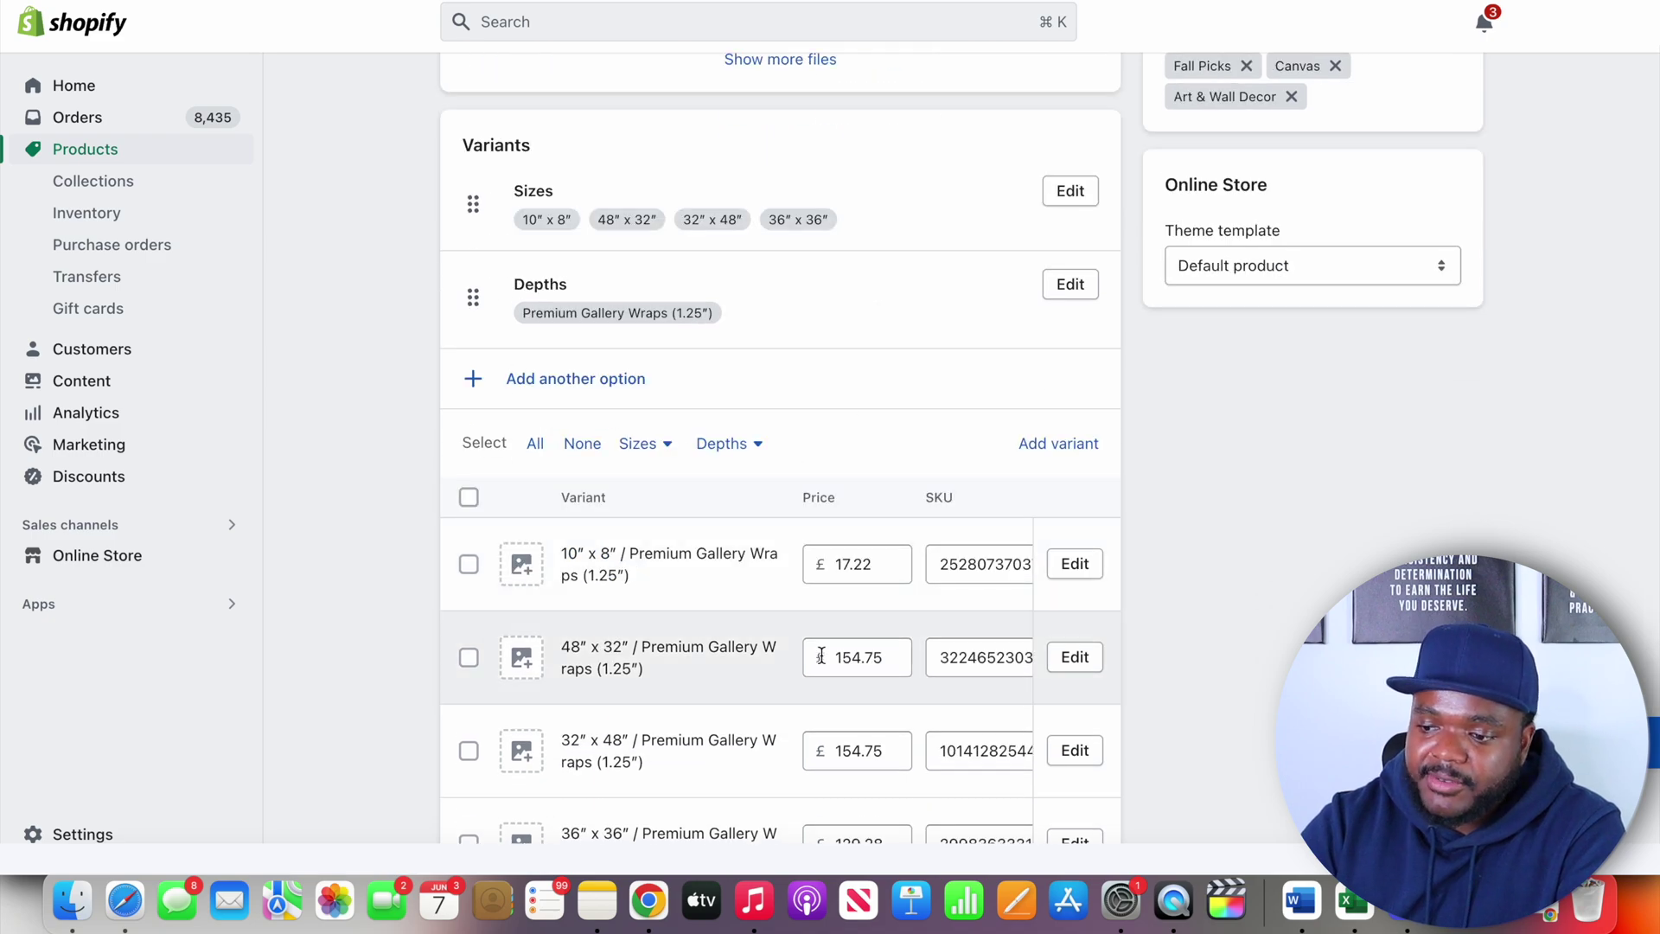
pyautogui.scroll(15, 920, 305)
# View Custom Rolex Wall Art in the online store, checking its description, size options and the room mockup image
pyautogui.click(1118, 93)
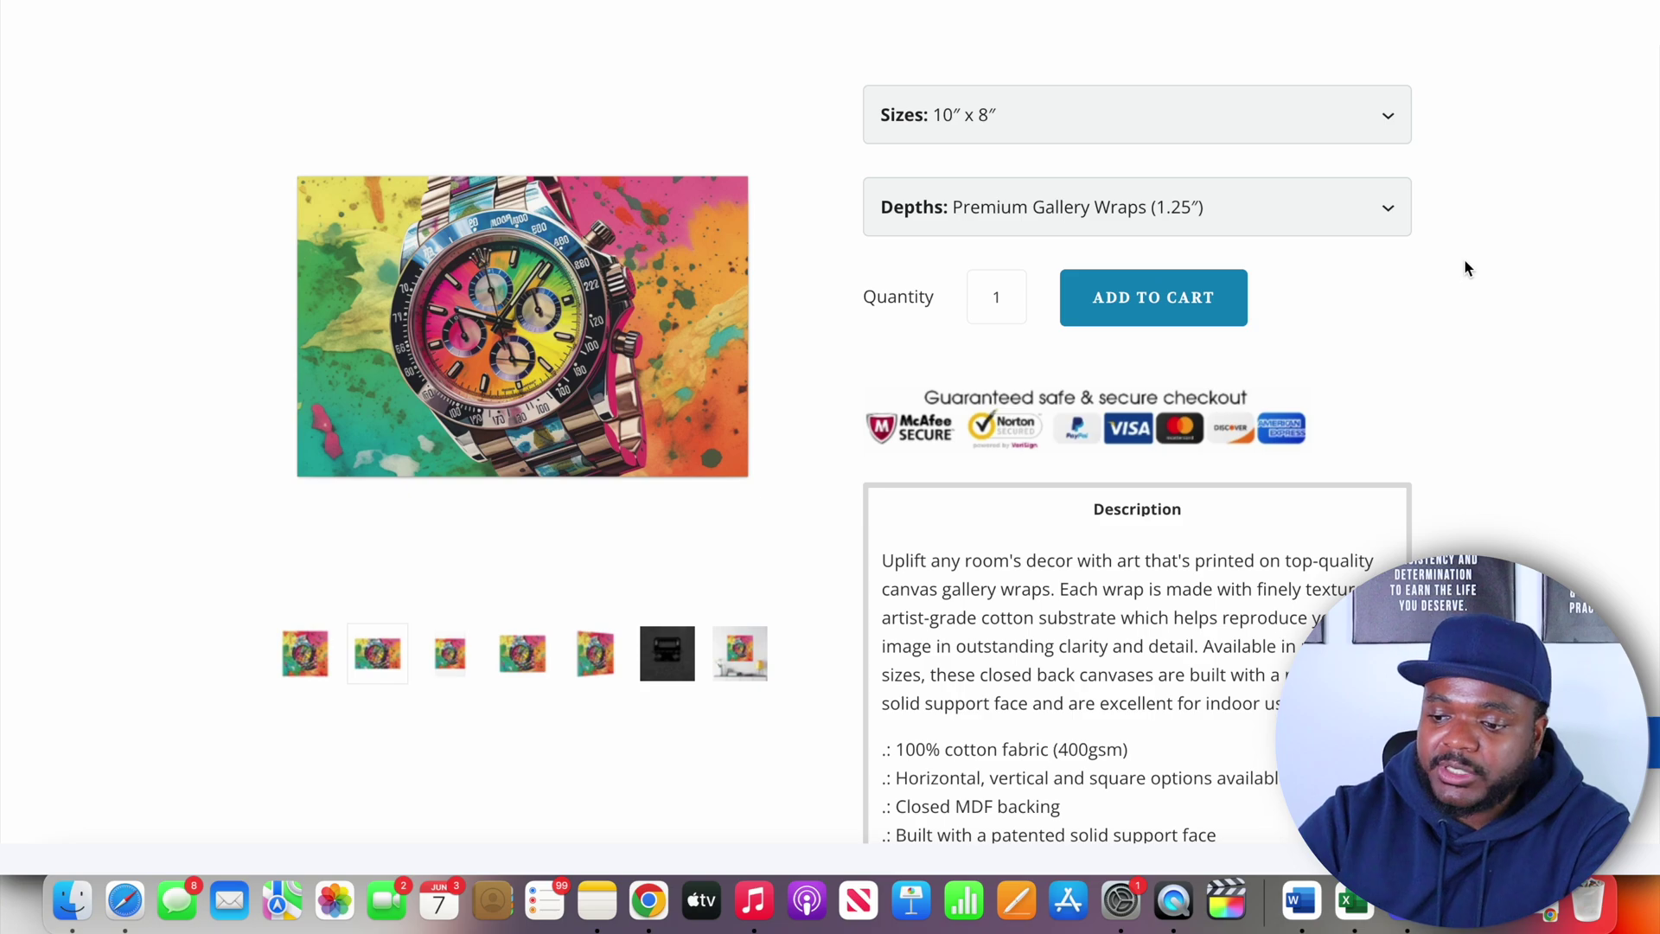
pyautogui.scroll(-5, 1465, 261)
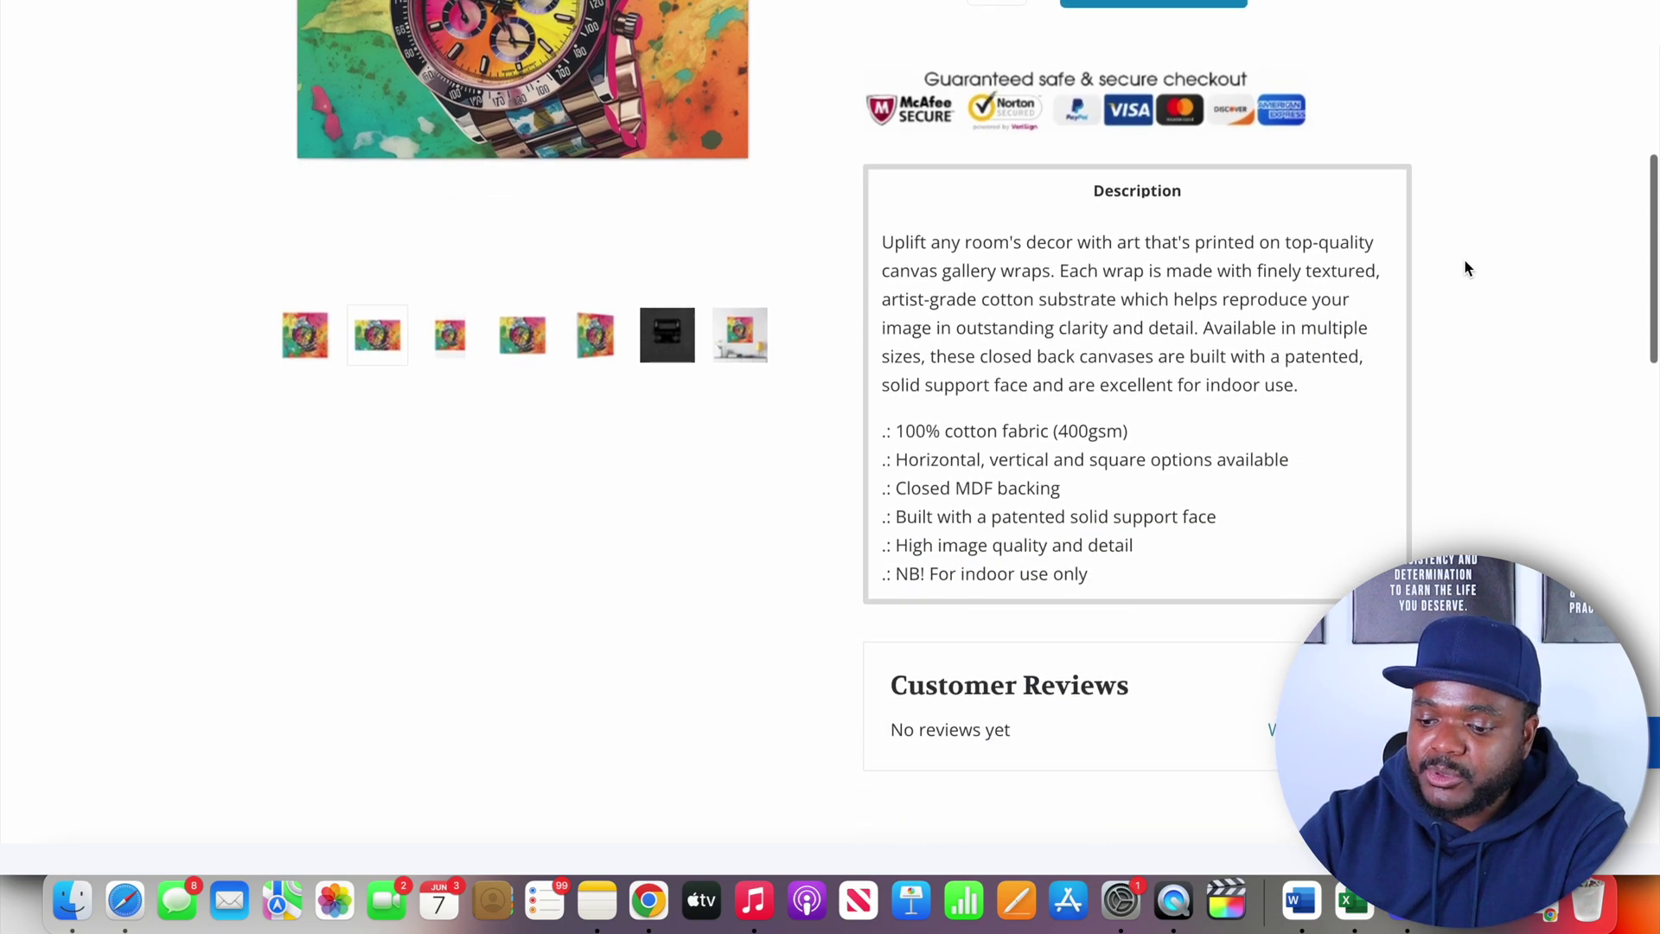
pyautogui.scroll(-3, 1464, 268)
pyautogui.scroll(10, 1464, 268)
pyautogui.click(1211, 164)
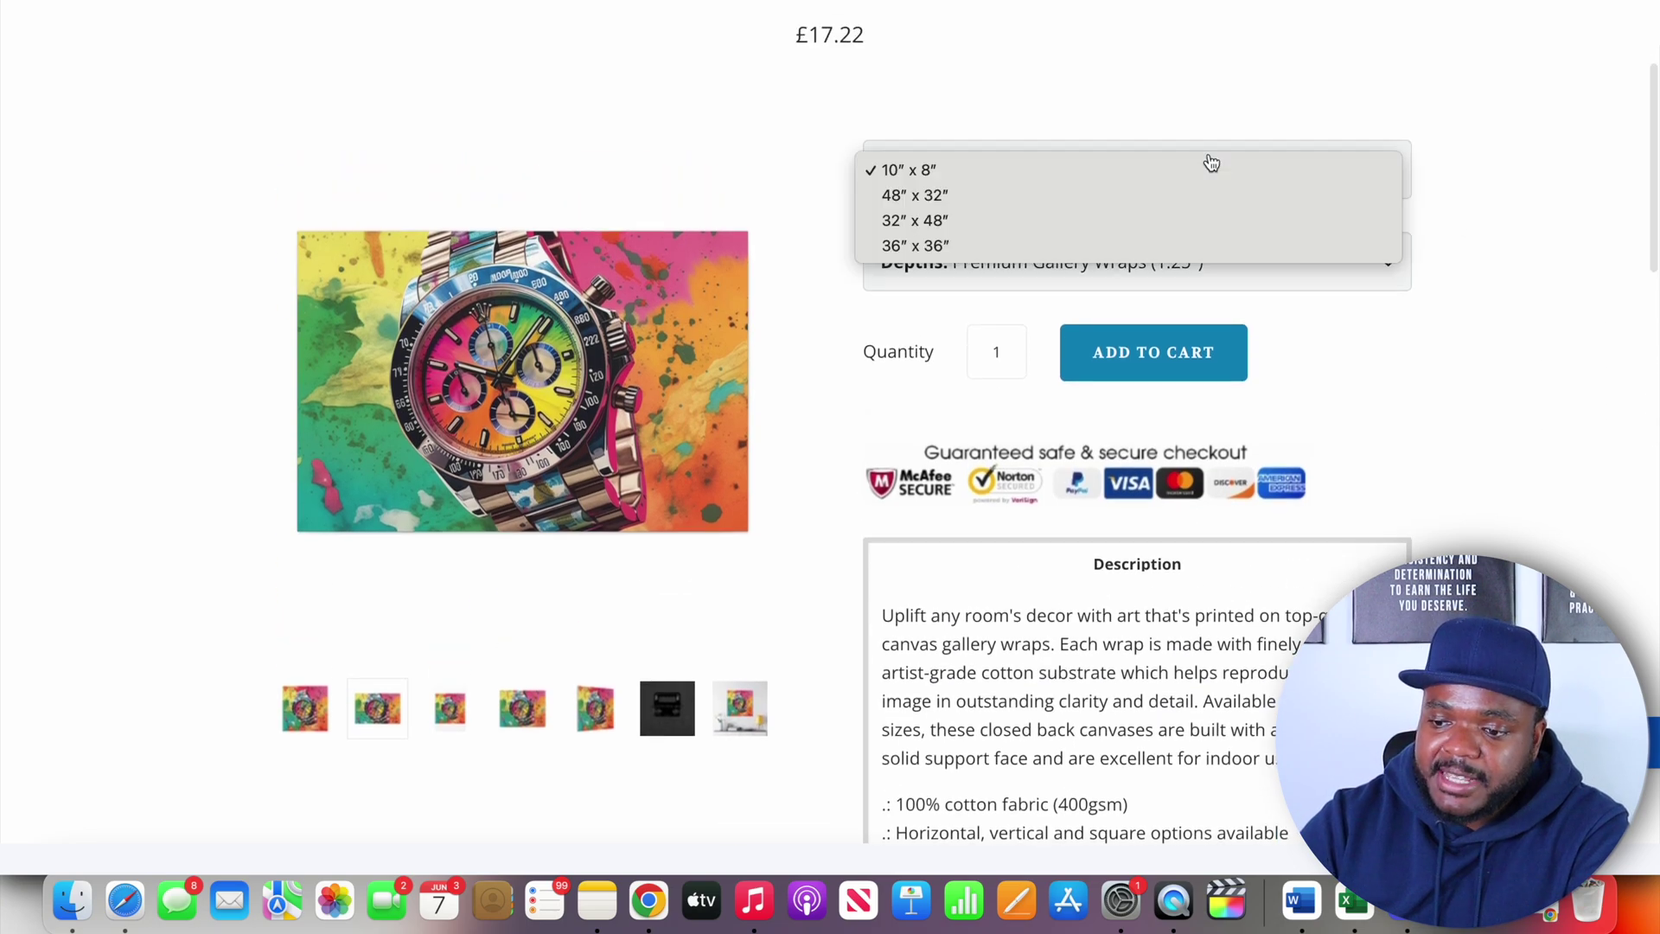
pyautogui.click(1487, 179)
pyautogui.click(738, 711)
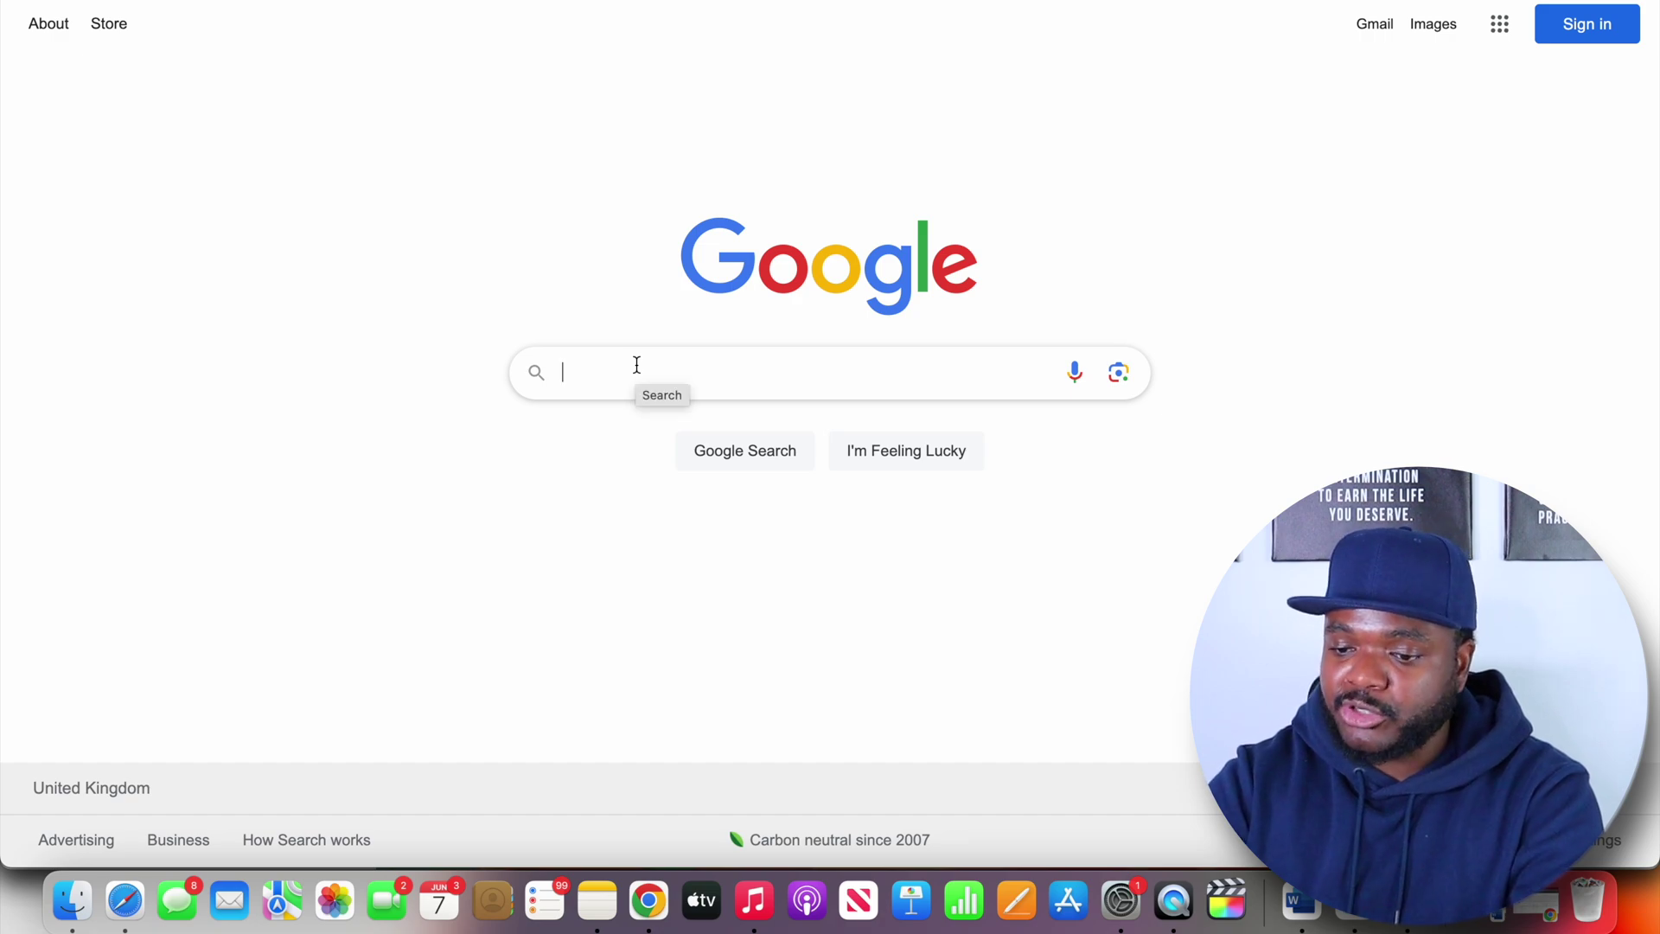
# Search Google Shopping for "rolex wall art" and open the Designer Rolex Medium listing from Wall Art Direct
pyautogui.write('rolex wall art')
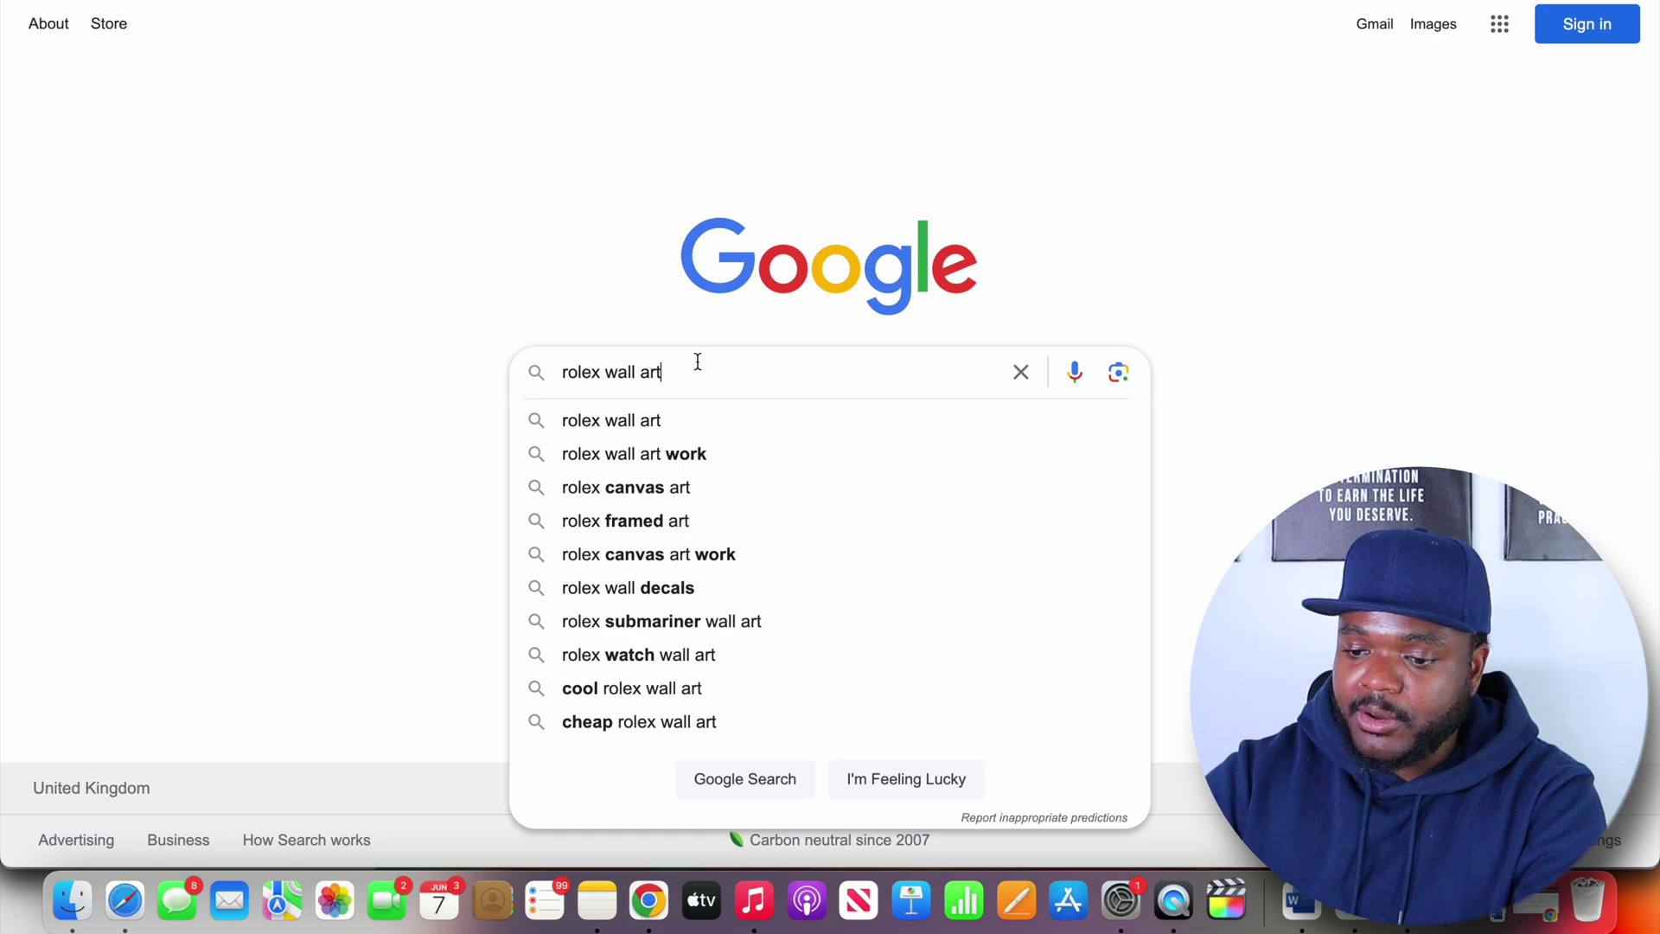
pyautogui.press('Return')
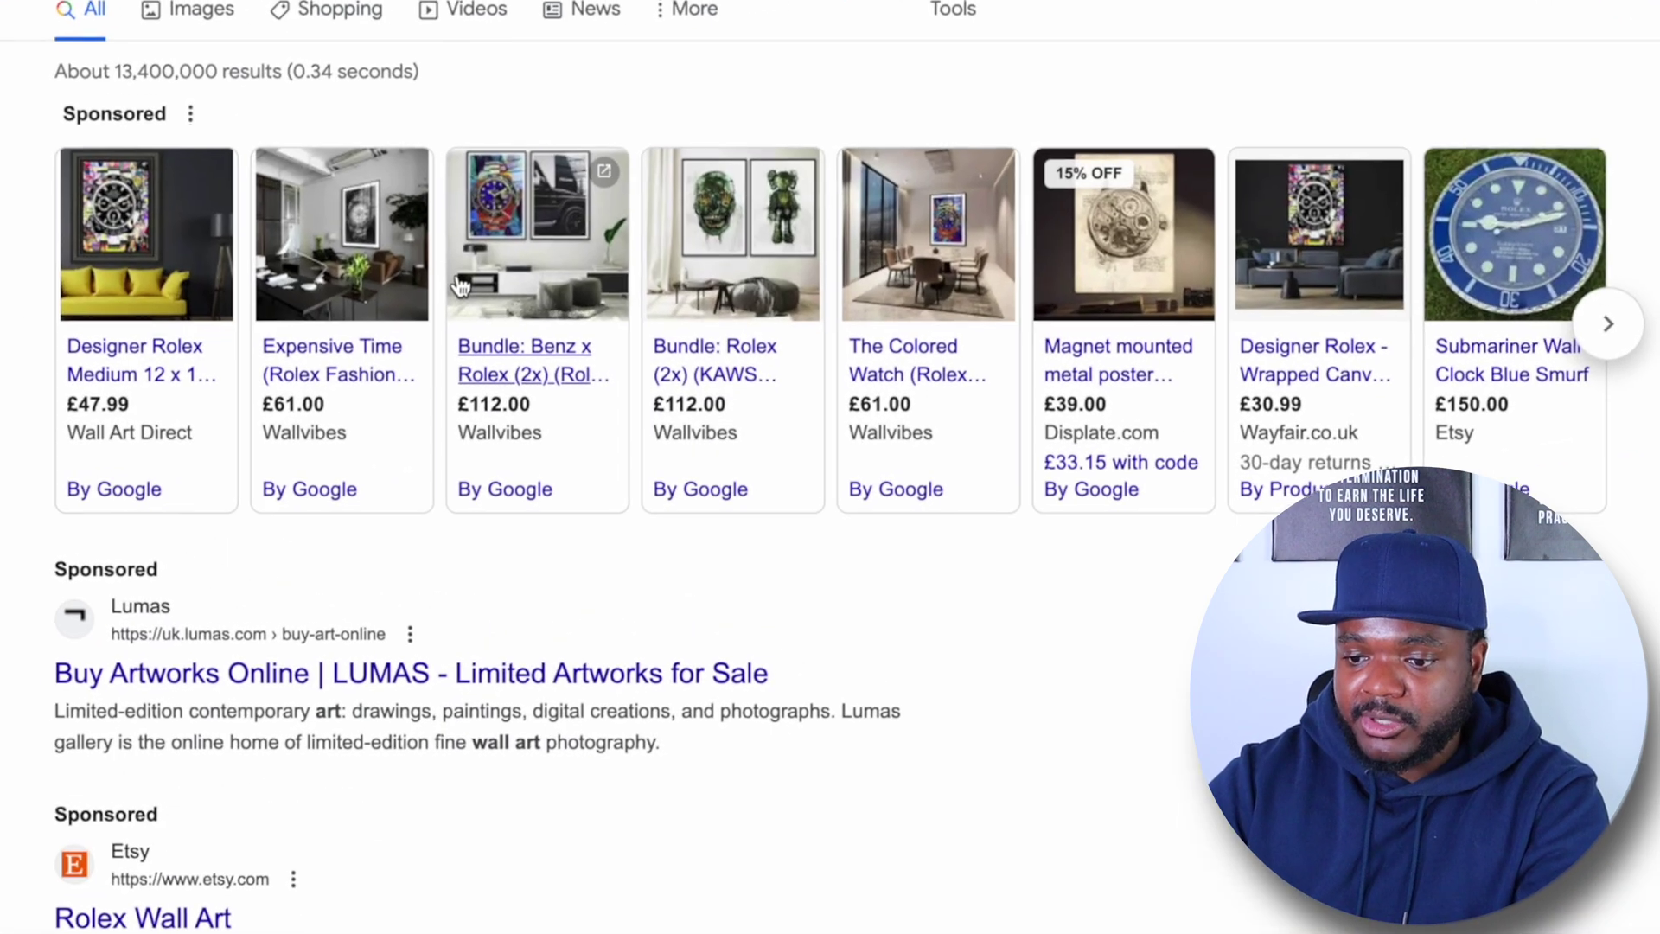
pyautogui.moveTo(524, 325)
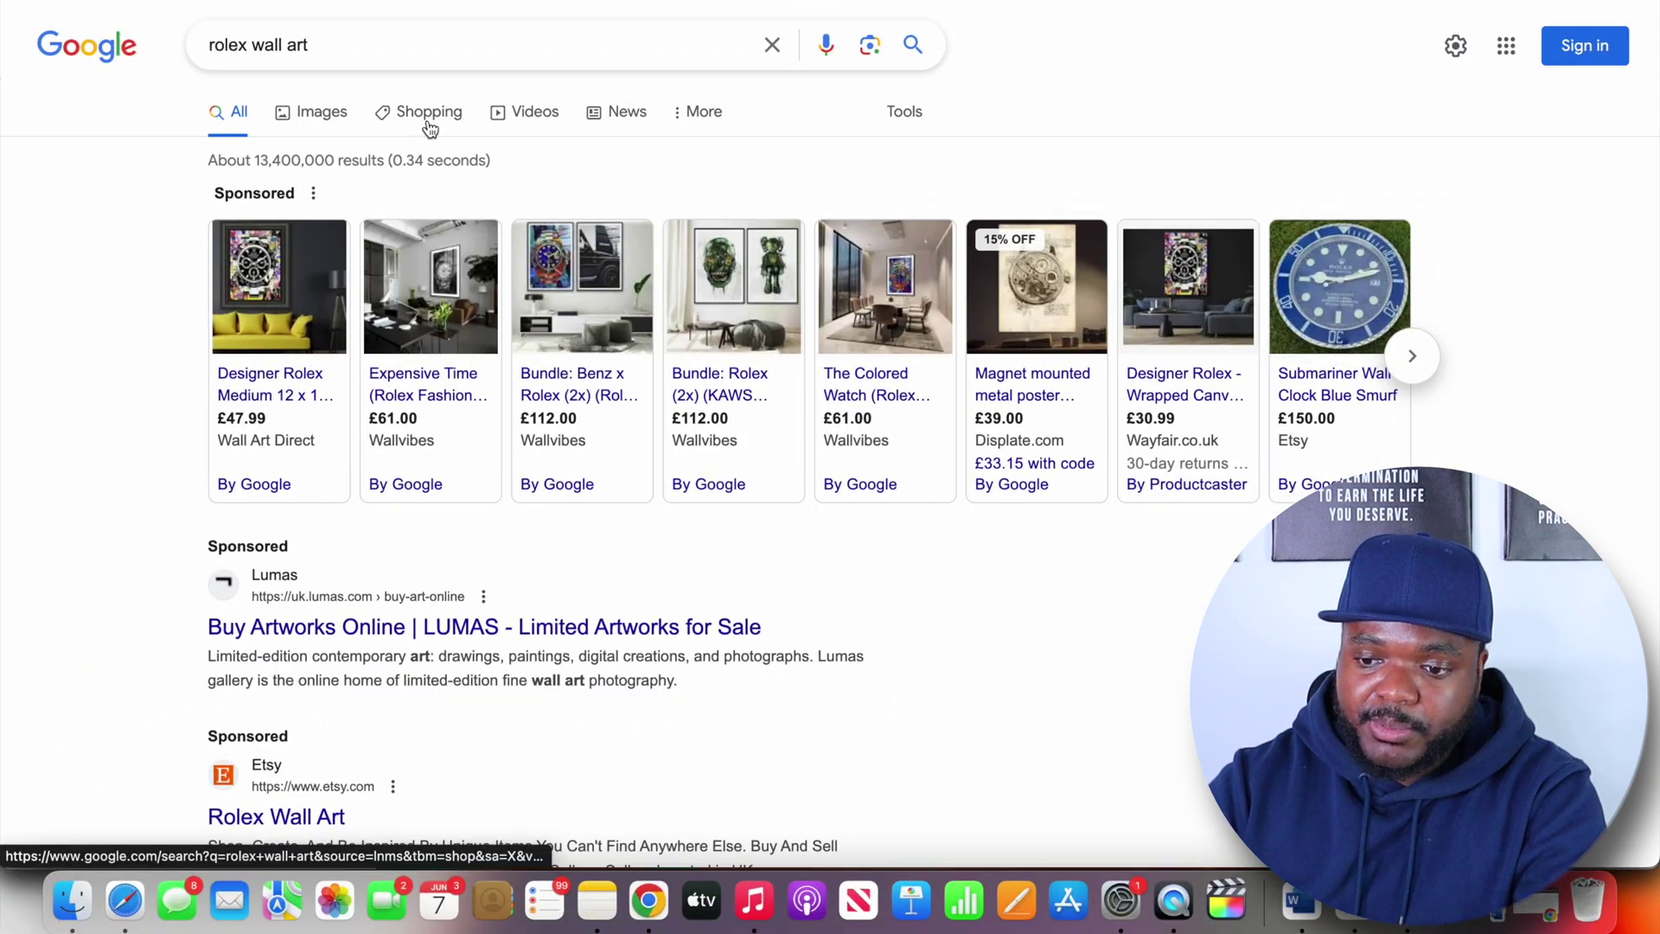
pyautogui.click(429, 128)
pyautogui.scroll(-3, 1623, 201)
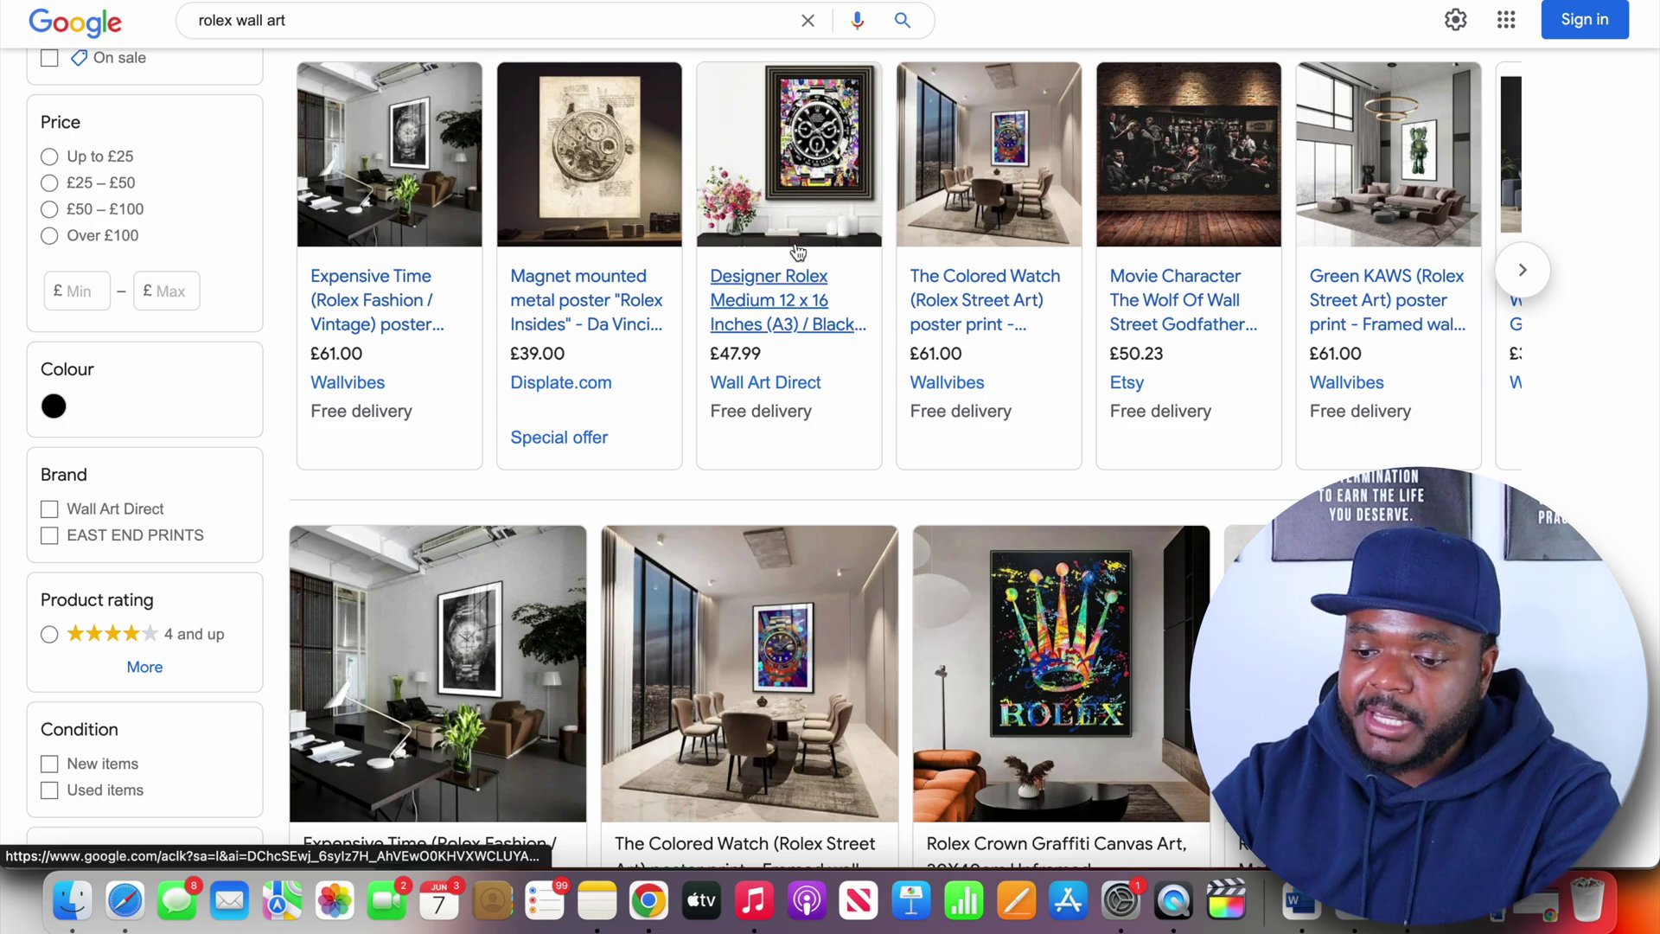
pyautogui.click(810, 312)
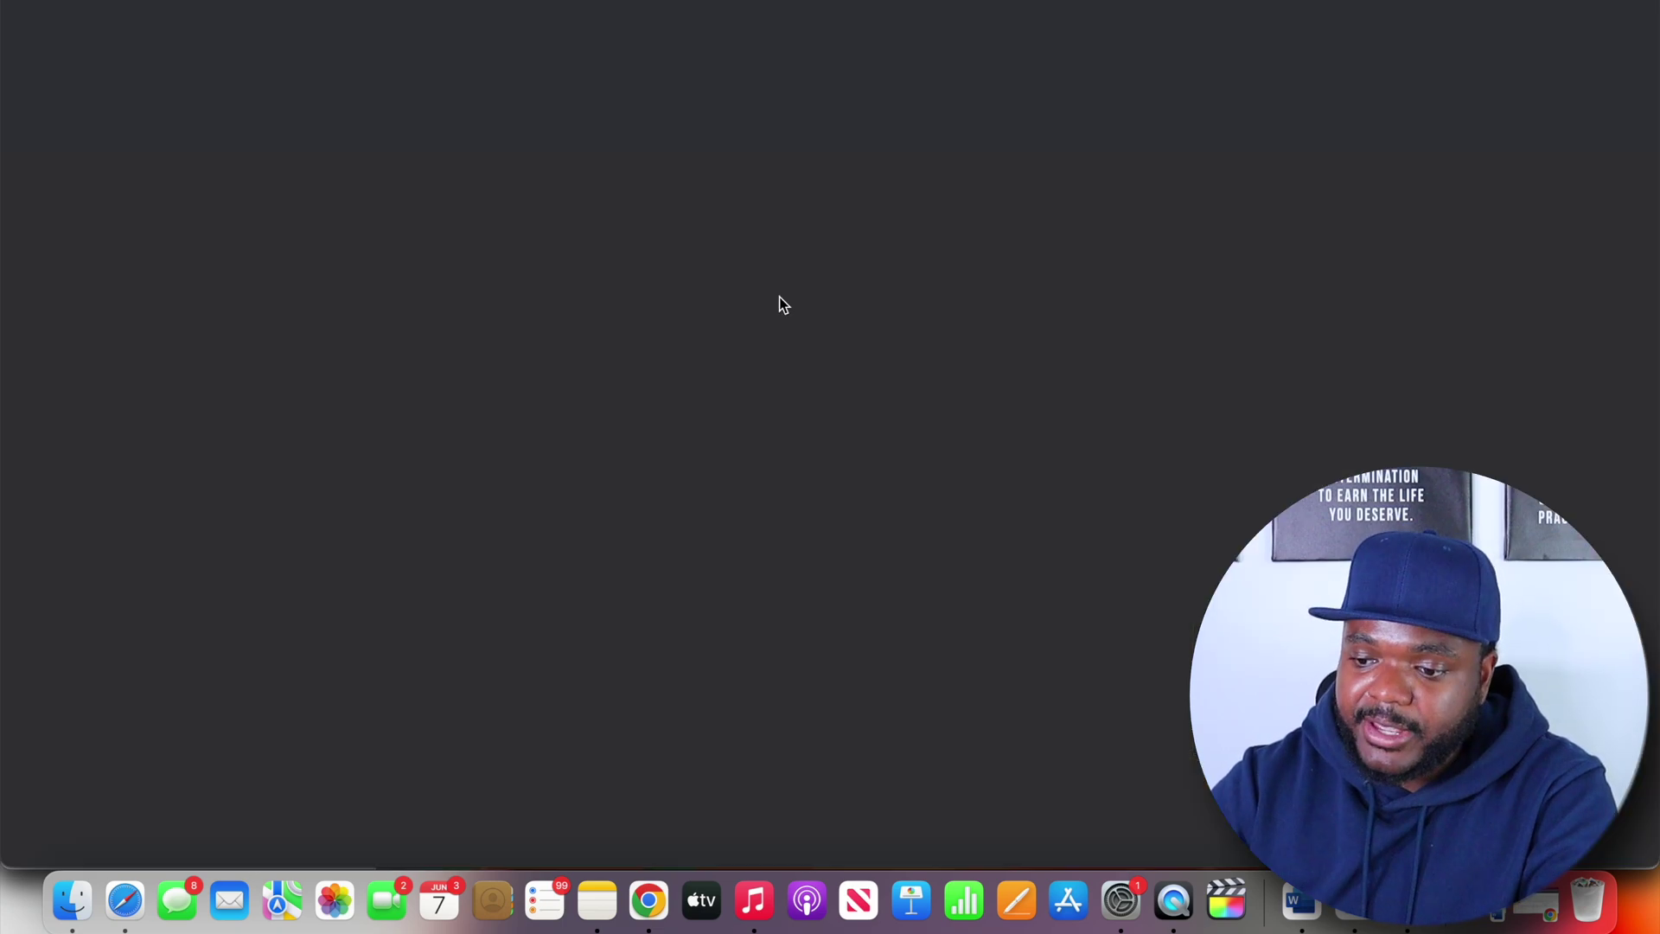